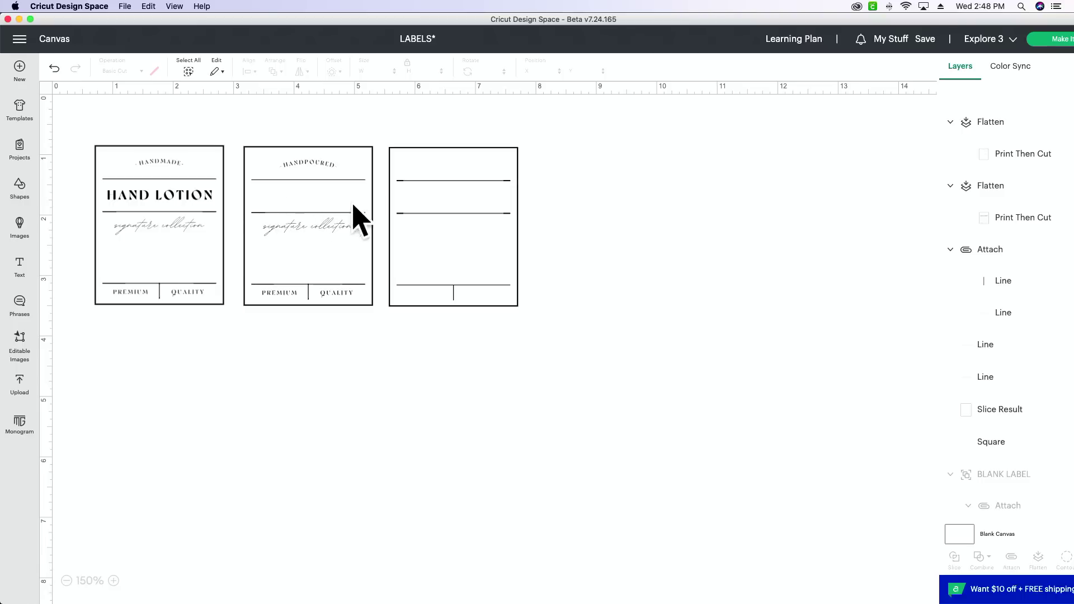
# Switch to Chrome and browse the Makers Gonna Learn font library for a bold label font.
pyautogui.moveTo(453, 601)
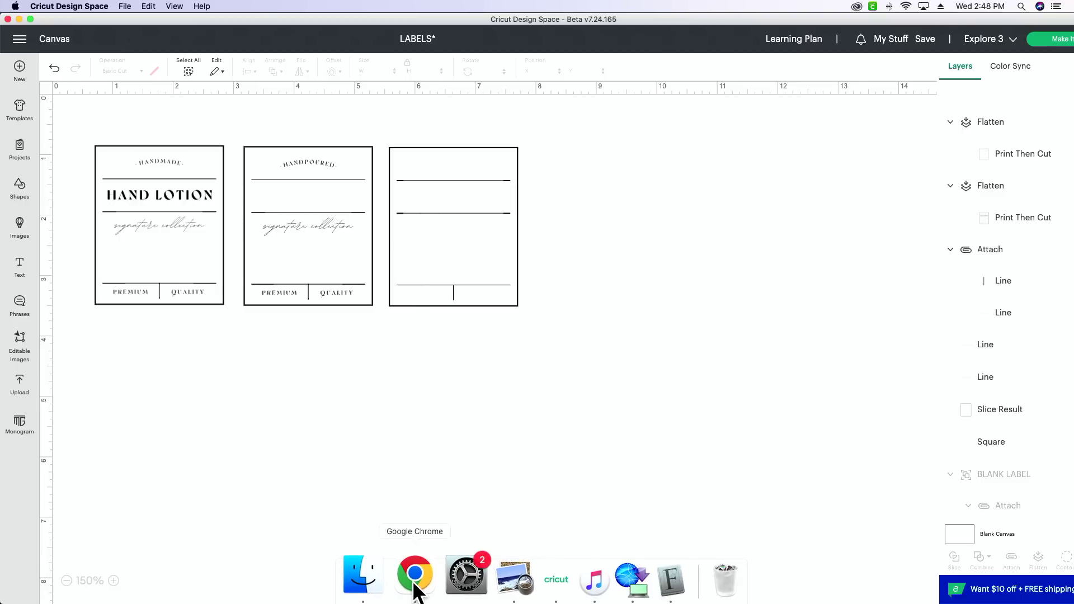
pyautogui.click(415, 574)
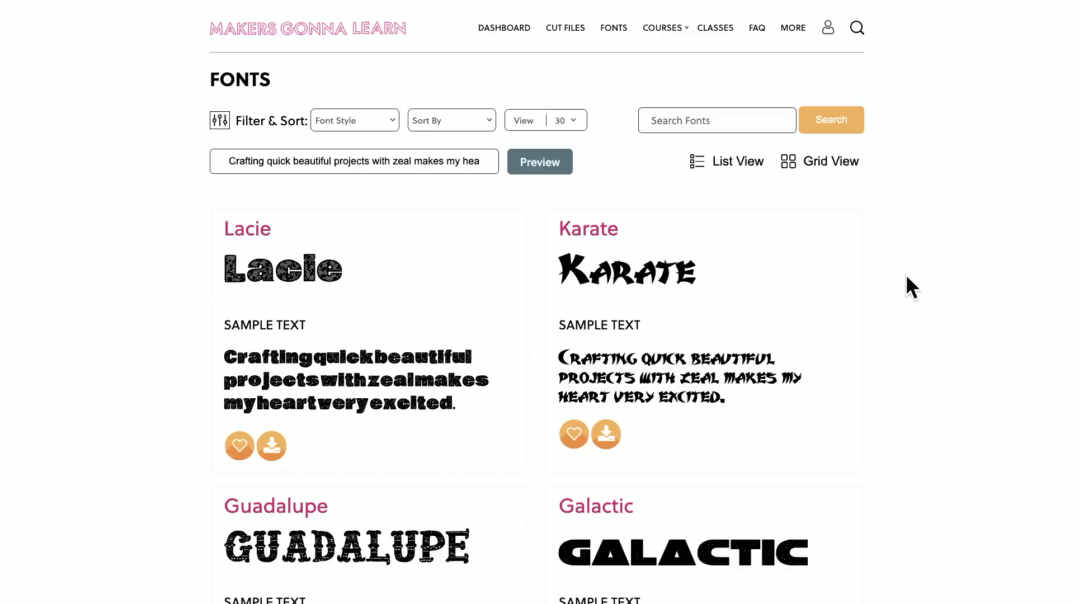
pyautogui.scroll(-5, 904, 274)
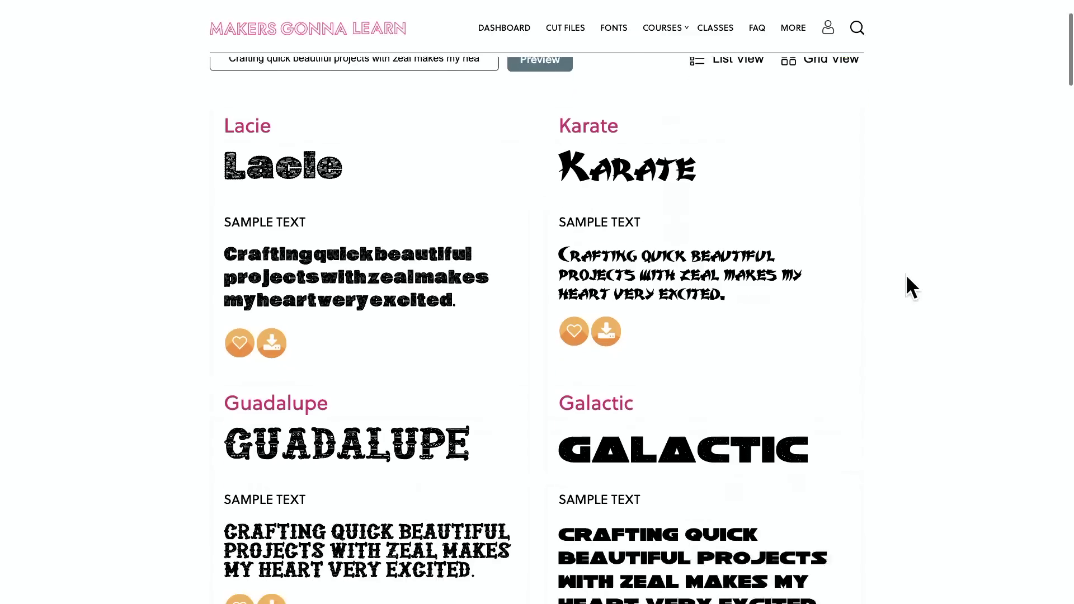
pyautogui.scroll(-9, 906, 276)
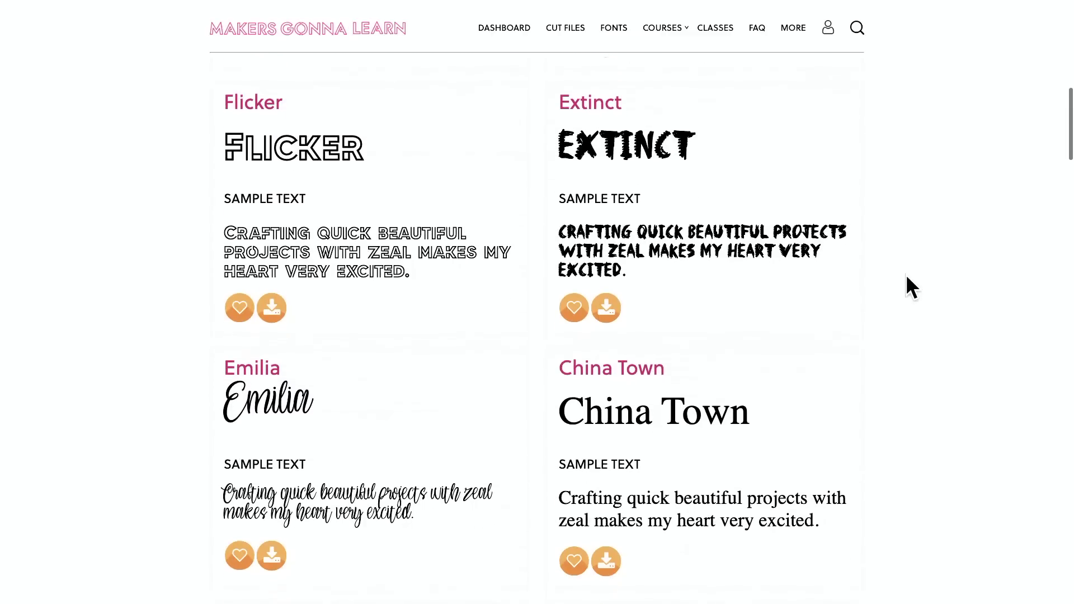
pyautogui.scroll(-8, 906, 276)
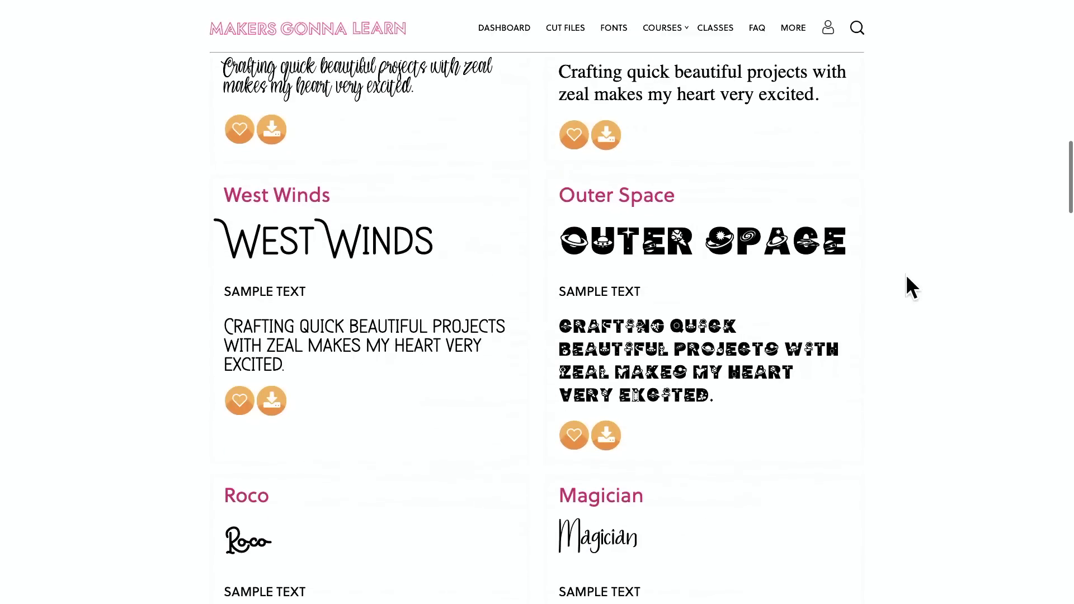
pyautogui.scroll(-7, 906, 276)
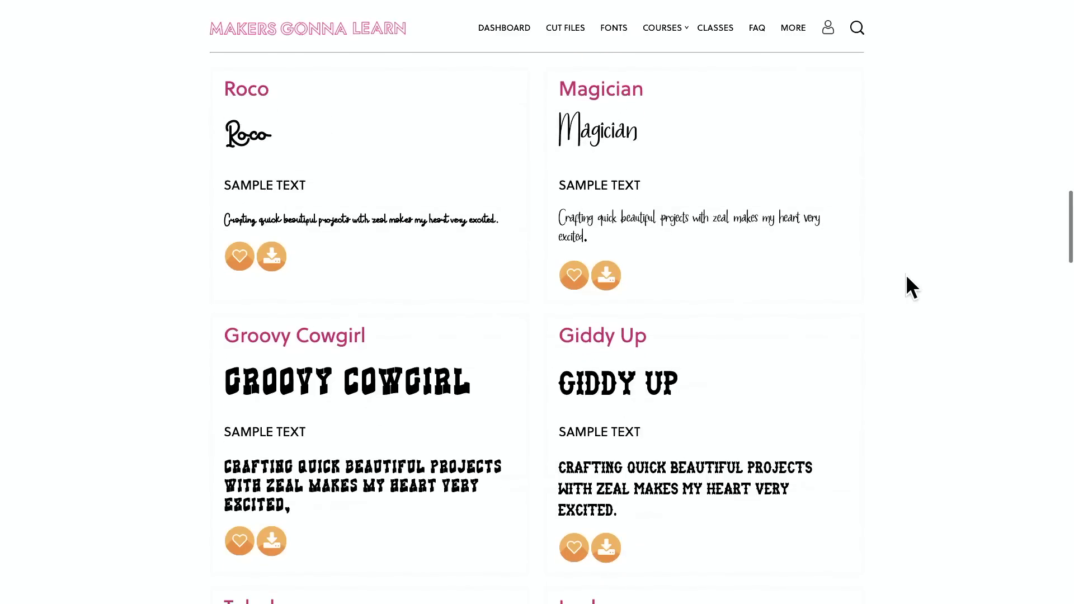
pyautogui.scroll(-2, 496, 264)
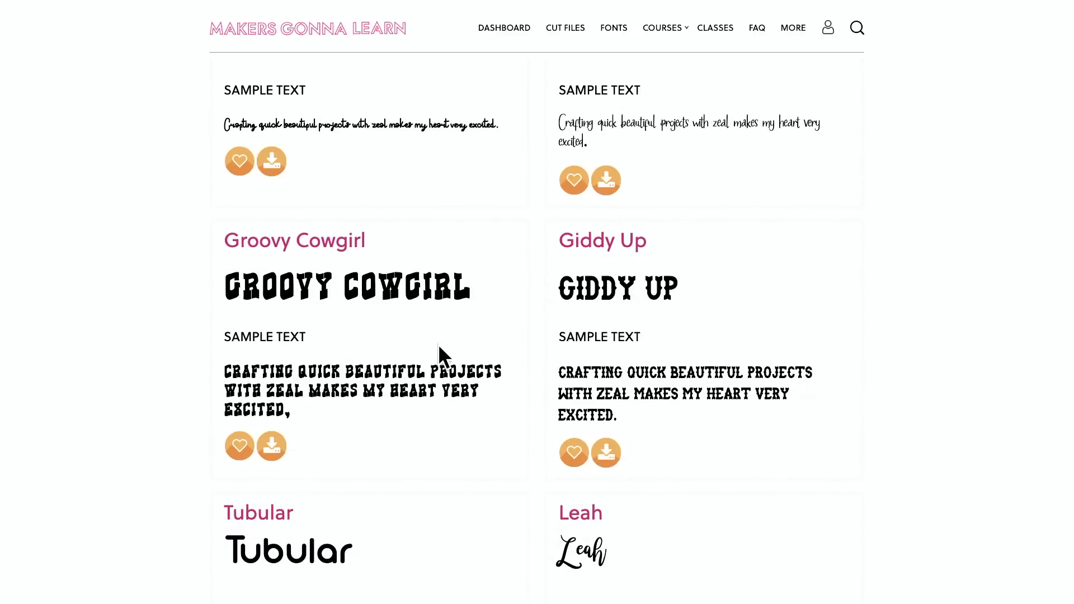
pyautogui.scroll(-1, 448, 341)
pyautogui.scroll(-10, 466, 324)
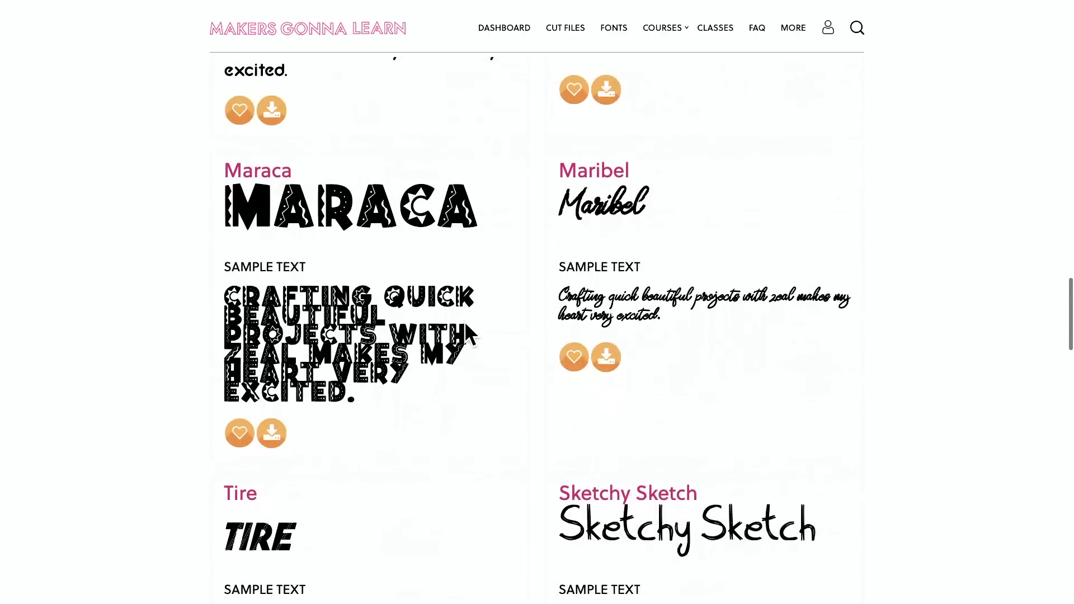
pyautogui.scroll(-9, 464, 321)
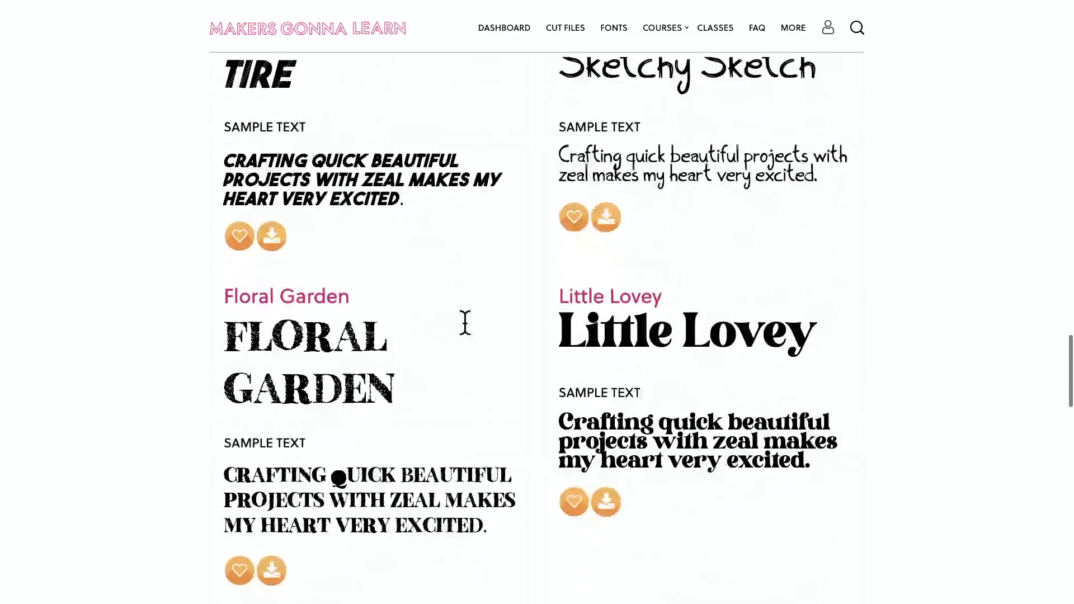
pyautogui.scroll(-2, 467, 334)
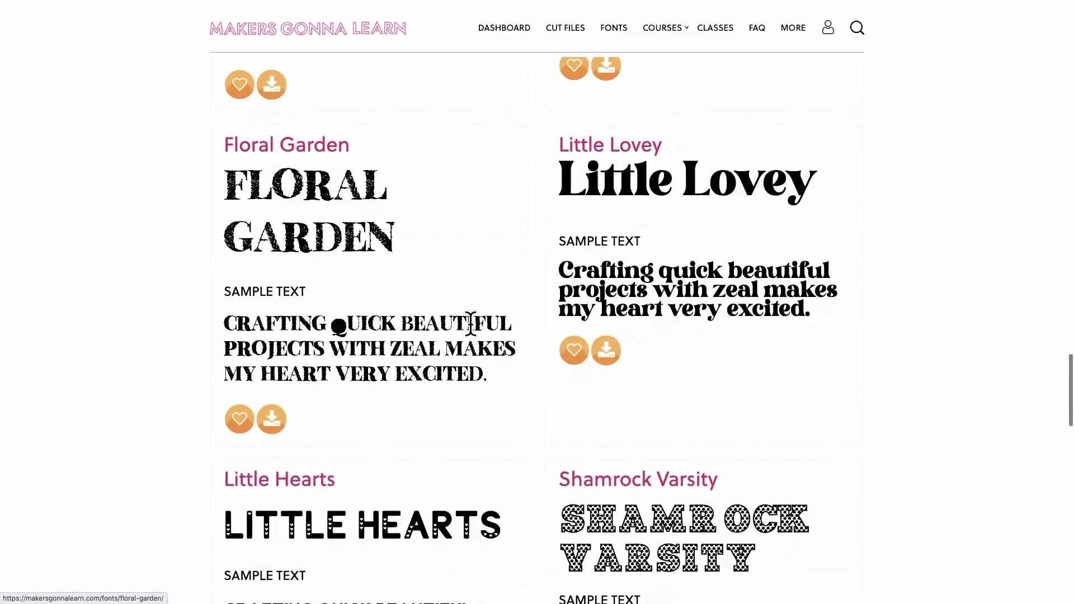
# Download the Little Lovey font, open its OTF file from Downloads and install it.
pyautogui.click(608, 351)
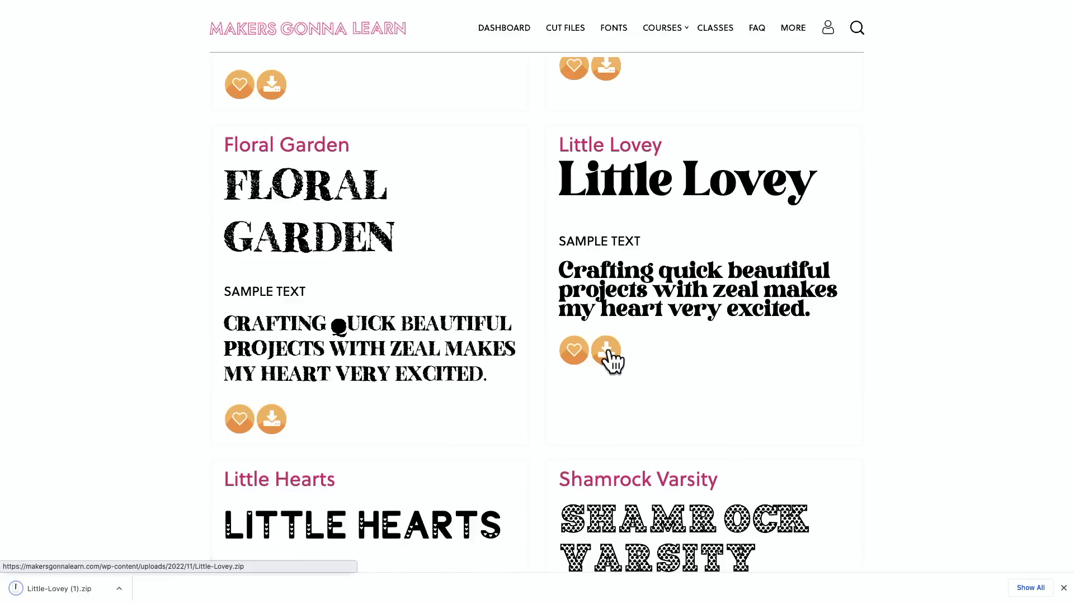
pyautogui.click(71, 594)
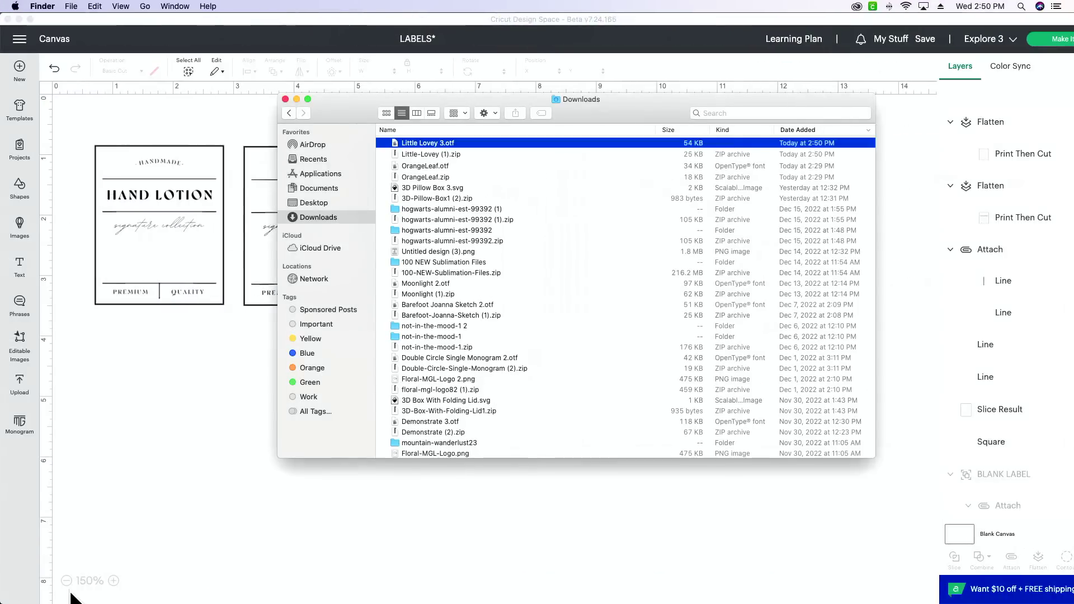
pyautogui.doubleClick(419, 141)
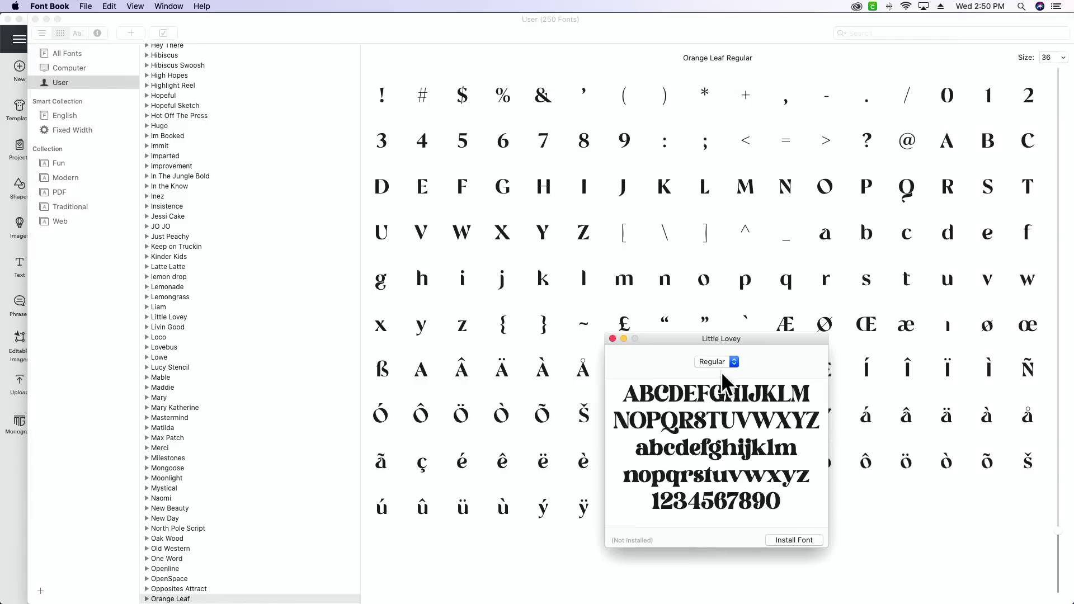
pyautogui.click(794, 540)
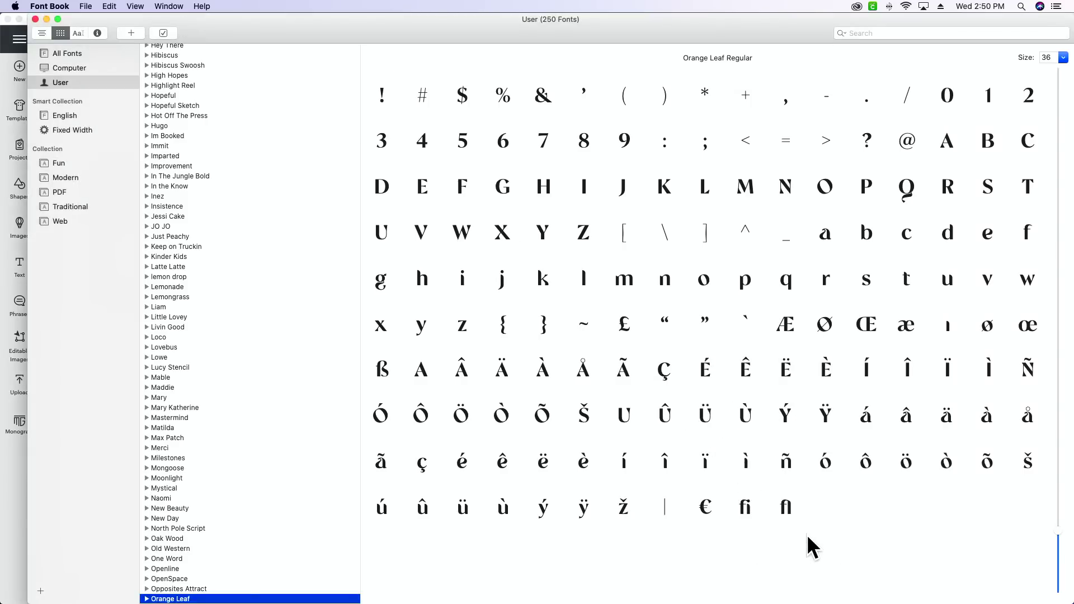
# Return to Chrome and look through further fonts in the Makers Gonna Learn library.
pyautogui.click(416, 585)
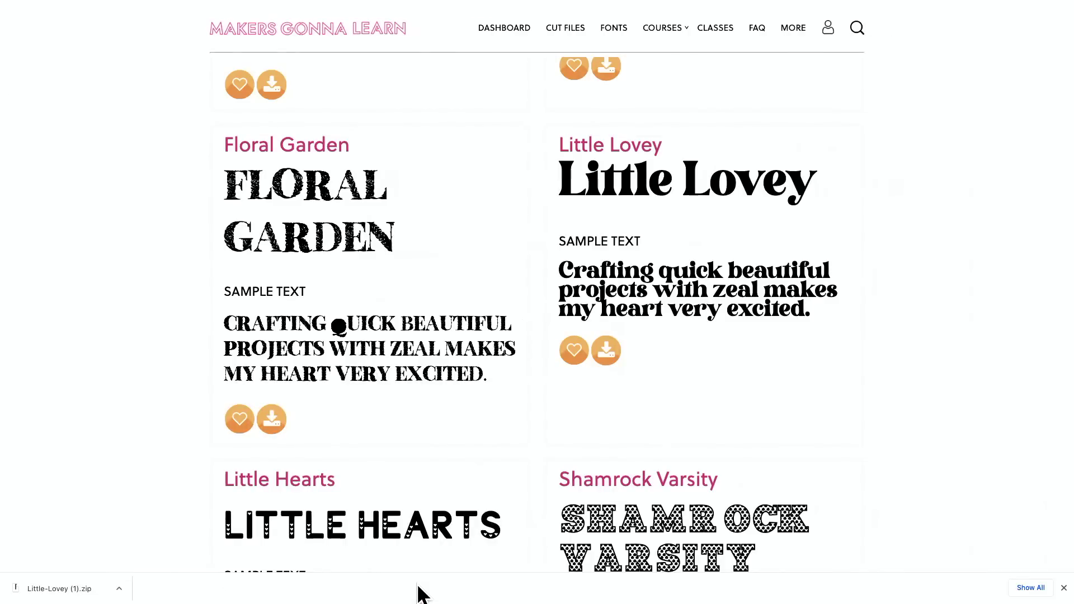
pyautogui.scroll(-15, 427, 379)
pyautogui.scroll(8, 427, 391)
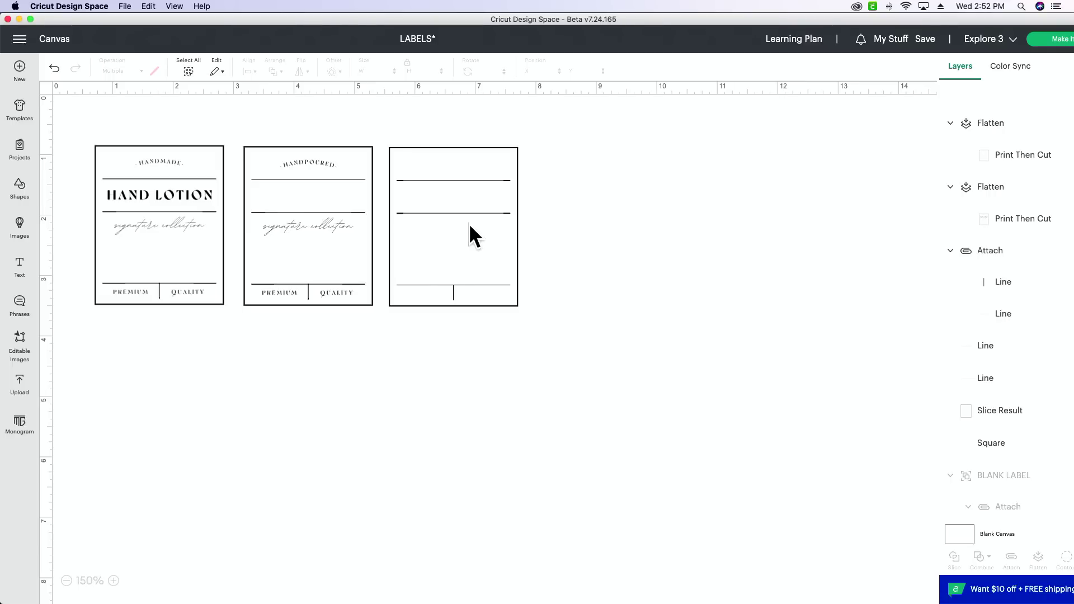
# In Cricut Design Space, add a text object reading "signature collection" to the canvas.
pyautogui.click(20, 271)
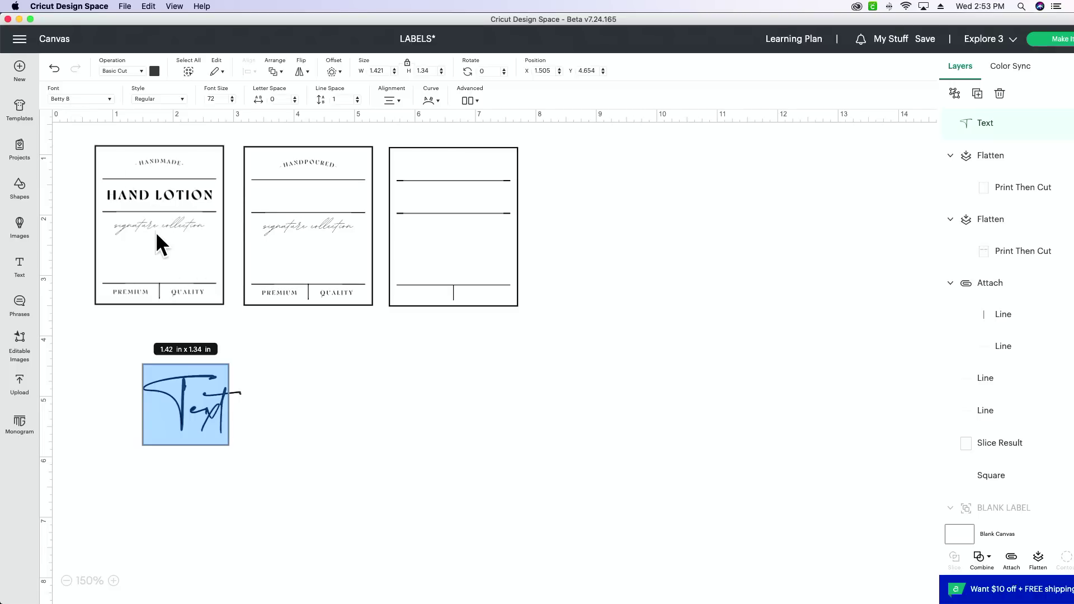
pyautogui.write('sig')
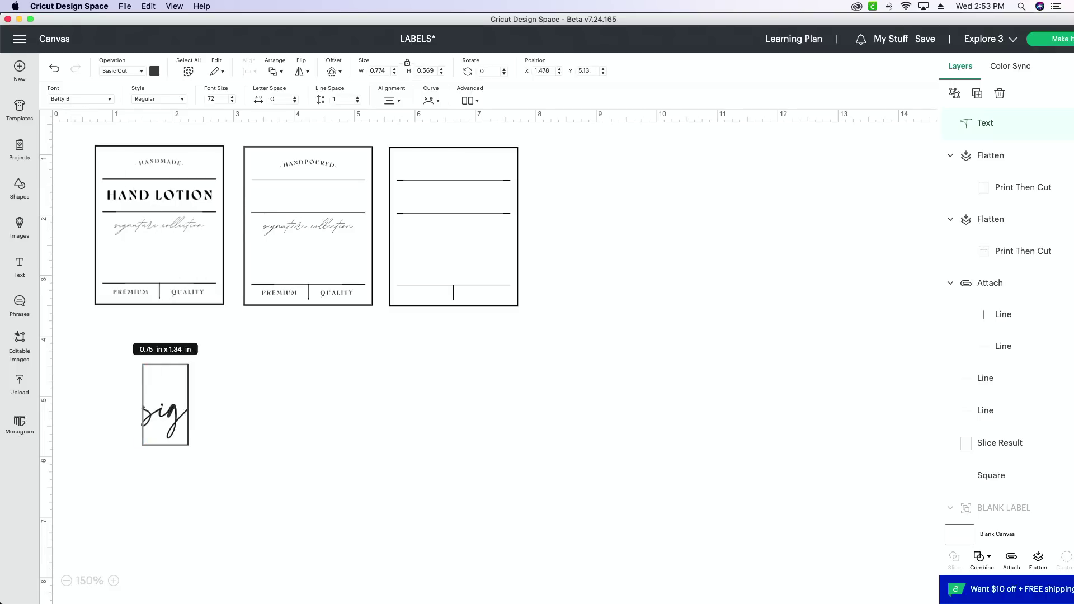
pyautogui.write('nature')
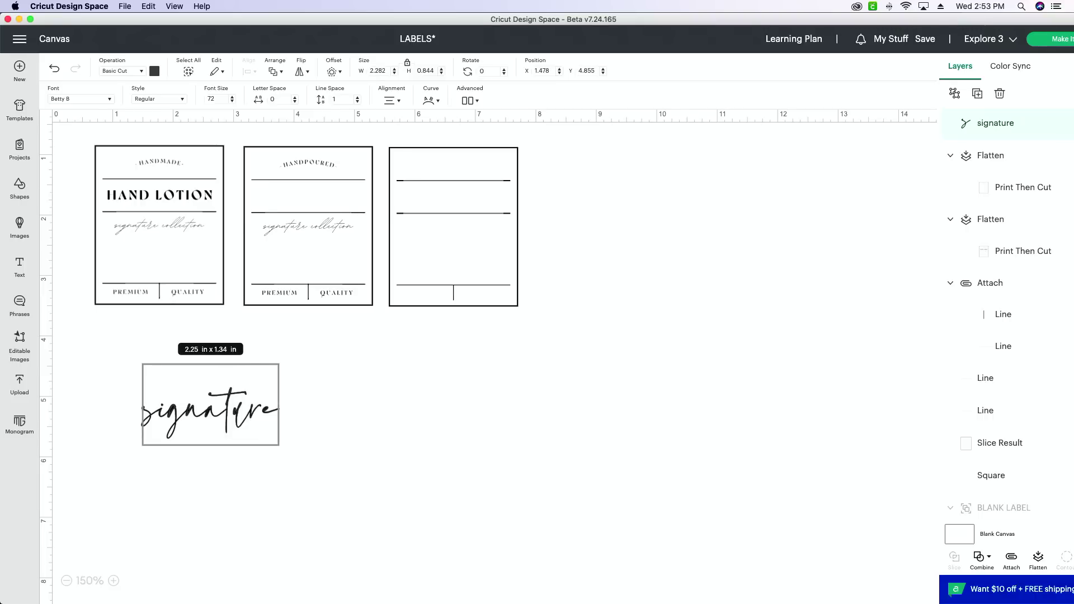
pyautogui.write(' collection')
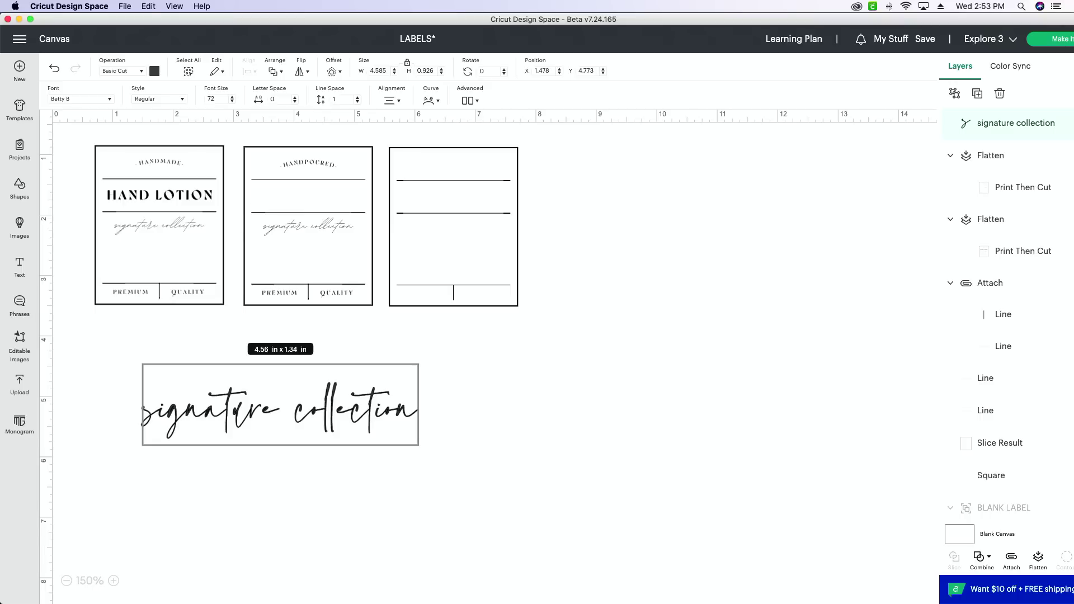
# Shrink the "signature collection" text to about 1.38 x 0.28 in and centre it just below the blank label's second line.
pyautogui.moveTo(353, 434)
pyautogui.mouseDown()
pyautogui.moveTo(576, 254)
pyautogui.moveTo(608, 251)
pyautogui.mouseUp()
pyautogui.moveTo(678, 269)
pyautogui.mouseDown()
pyautogui.moveTo(461, 217)
pyautogui.moveTo(474, 226)
pyautogui.mouseUp()
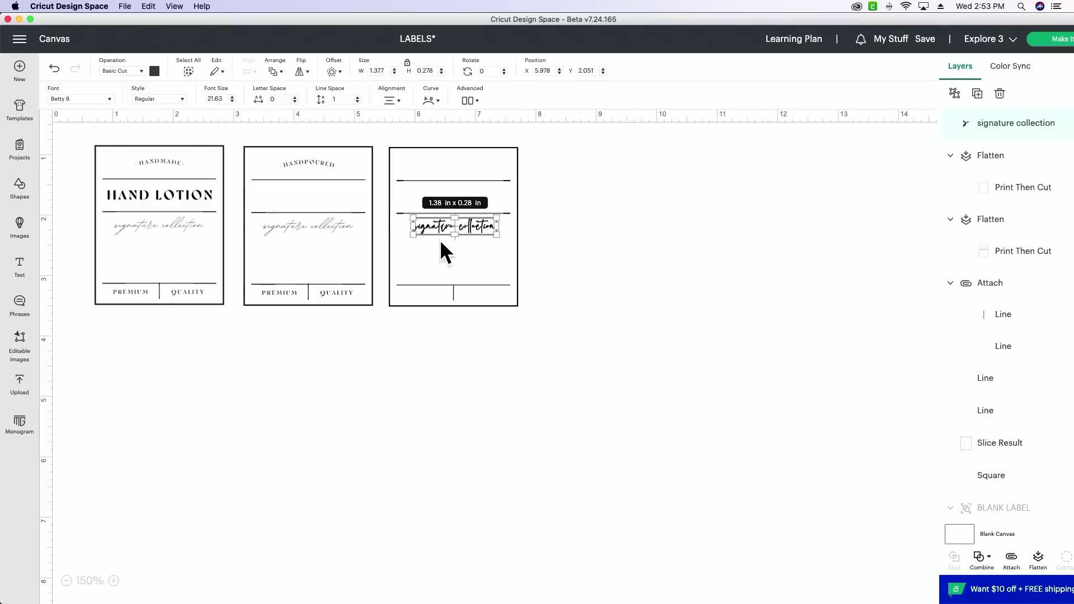
pyautogui.click(115, 580)
pyautogui.click(116, 581)
pyautogui.click(115, 580)
pyautogui.click(116, 581)
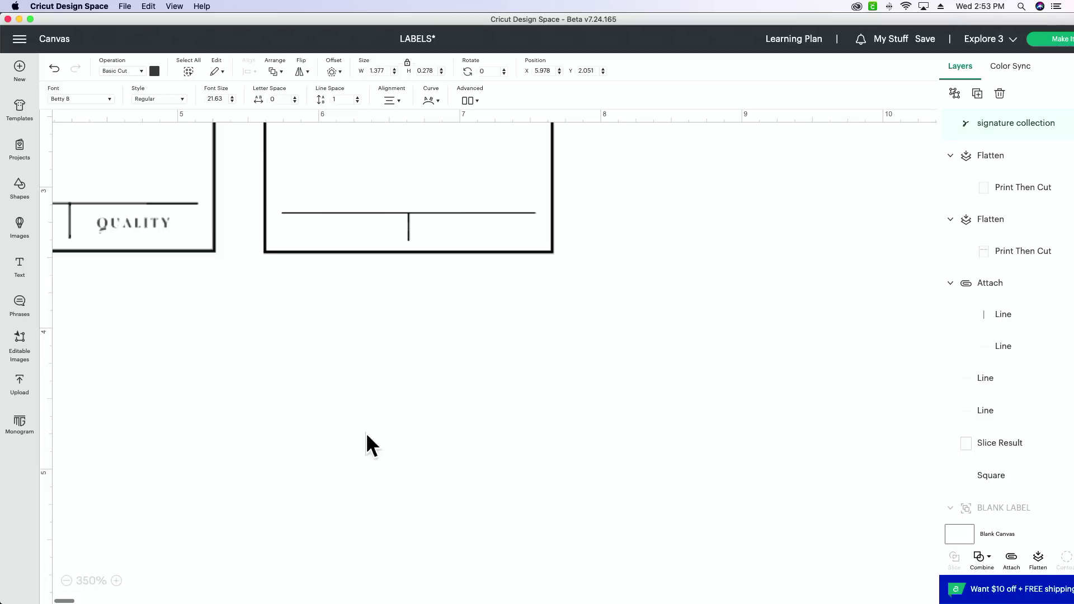
pyautogui.scroll(5, 429, 327)
pyautogui.click(667, 313)
pyautogui.moveTo(408, 339); pyautogui.dragTo(408, 337)
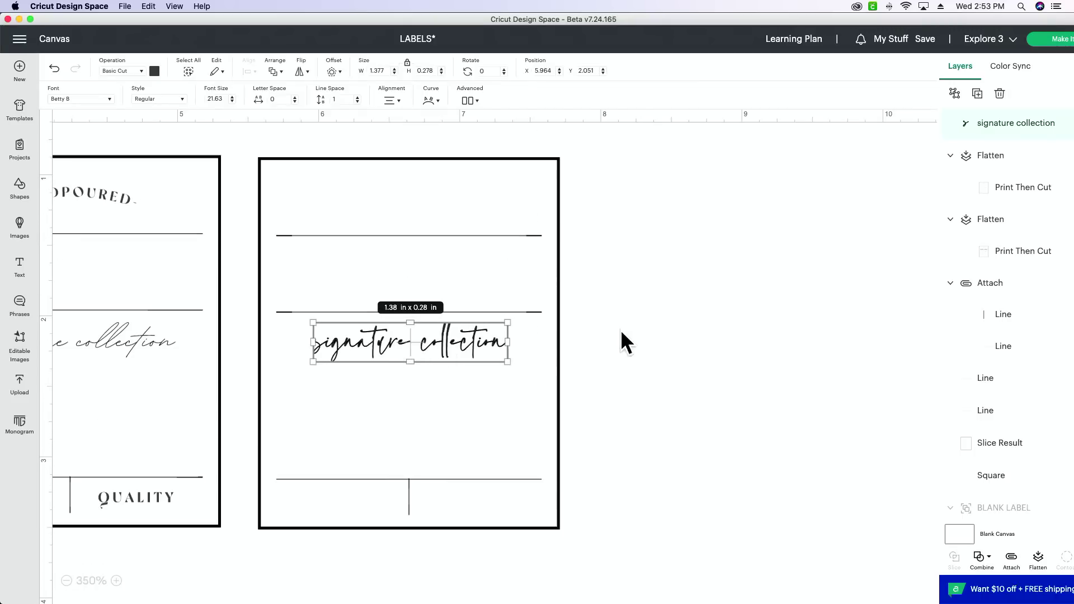
pyautogui.click(618, 332)
# Add a text object reading "Hand Soap", about 2.6 in wide, and place it over the third label's upper lines.
pyautogui.click(19, 267)
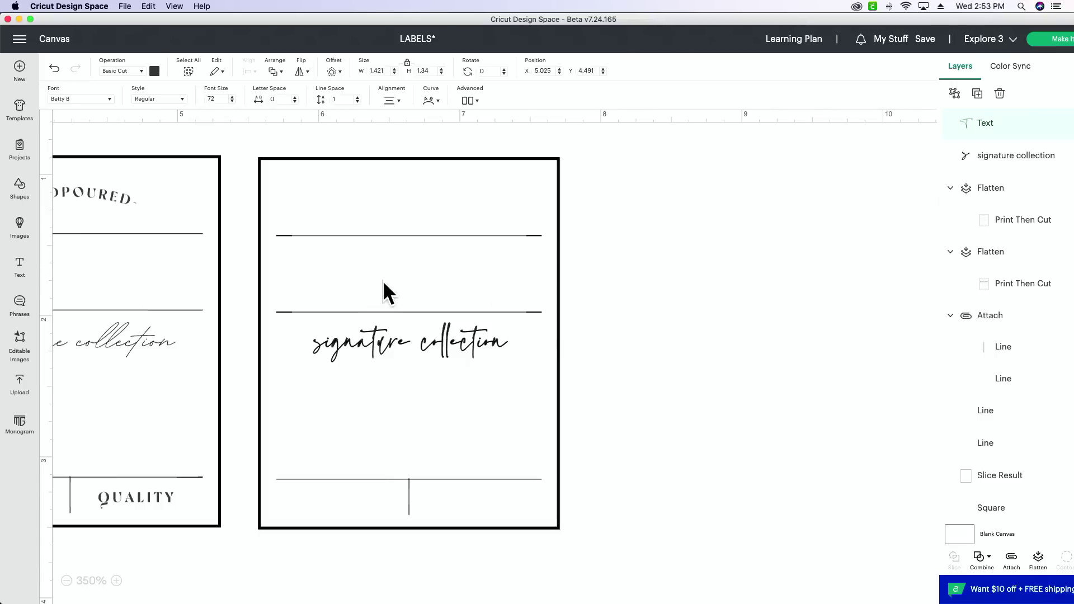
pyautogui.write('Hand Soap')
pyautogui.scroll(-3, 520, 504)
pyautogui.moveTo(520, 504); pyautogui.dragTo(542, 226)
pyautogui.moveTo(648, 263); pyautogui.dragTo(579, 241)
pyautogui.moveTo(500, 215); pyautogui.dragTo(524, 223)
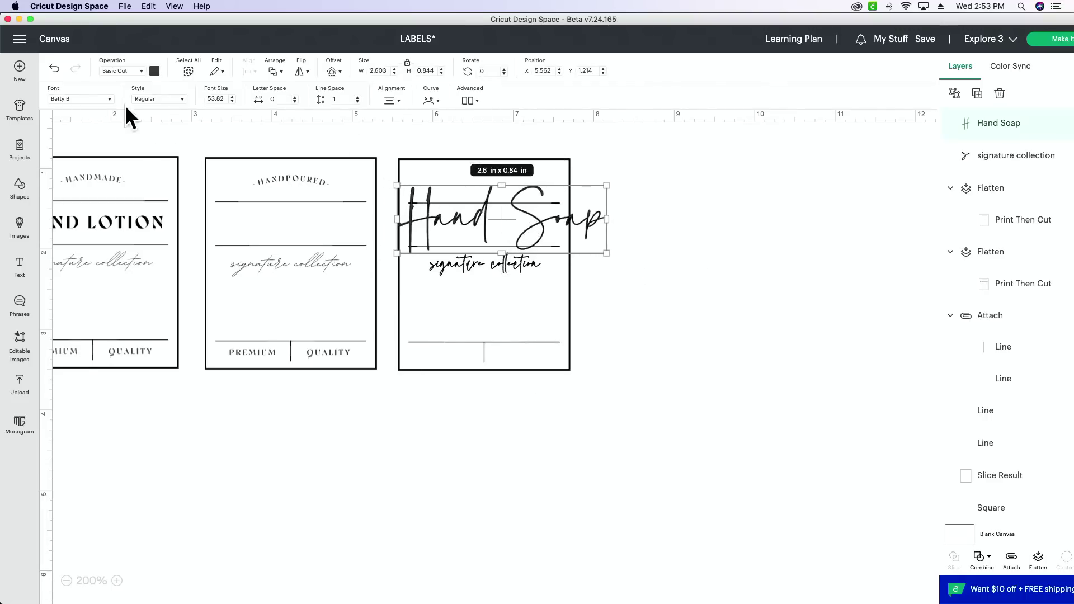
# Restyle the text as all-caps HAND SOAP in the Little Lovey font and shrink it to about 1.75 in wide between the upper lines.
pyautogui.click(89, 98)
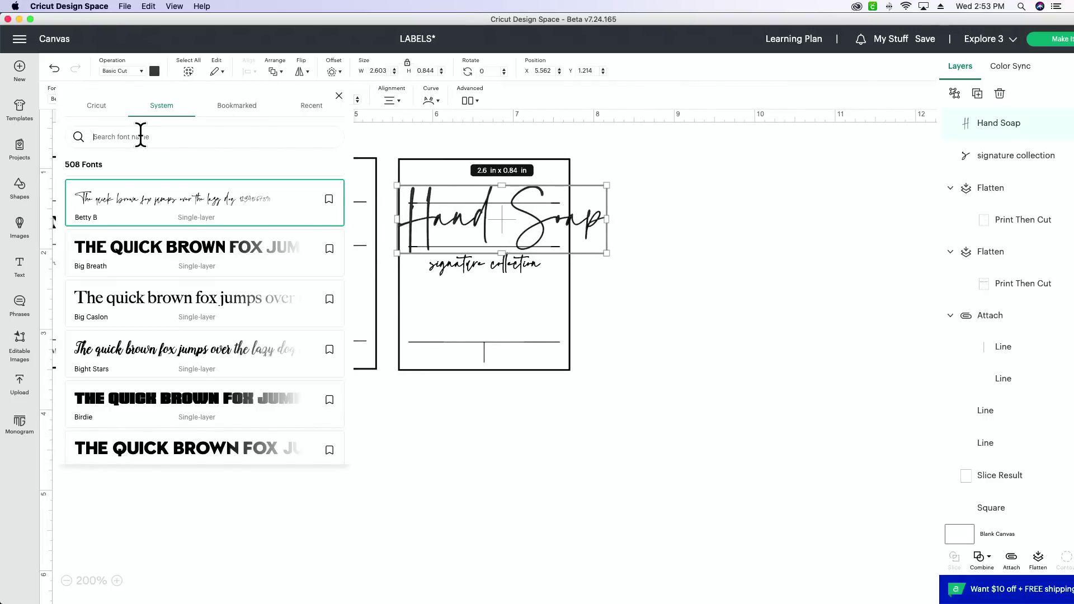
pyautogui.write('little')
pyautogui.click(185, 196)
pyautogui.moveTo(866, 247); pyautogui.dragTo(576, 229)
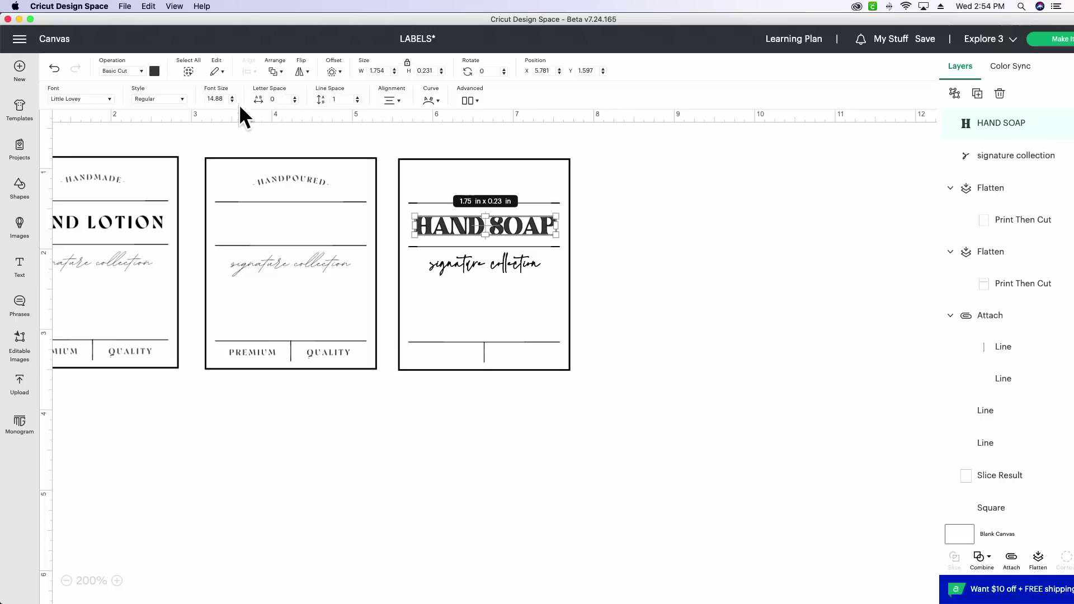
# Try a letter spacing of .5 on the HAND SOAP text.
pyautogui.click(287, 96)
pyautogui.press('BackSpace')
pyautogui.write('.5')
pyautogui.press('Tab')
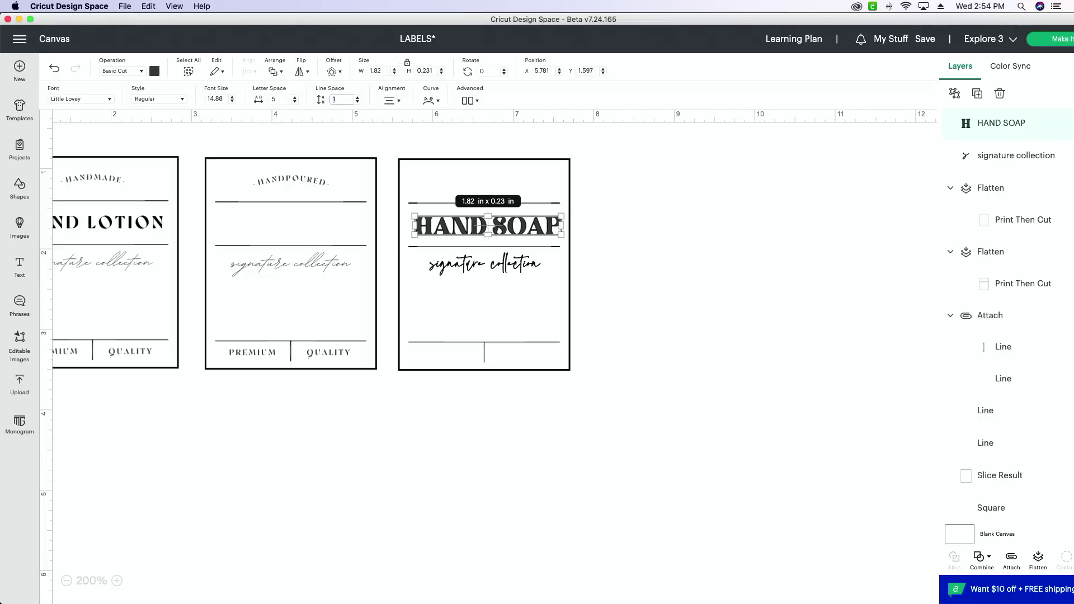
# Set the HAND SOAP letter spacing to 2 and shrink the text to about 1.69 in wide, centred between the label's two upper lines.
pyautogui.click(278, 99)
pyautogui.write('2')
pyautogui.press('Tab')
pyautogui.moveTo(582, 239); pyautogui.dragTo(508, 228)
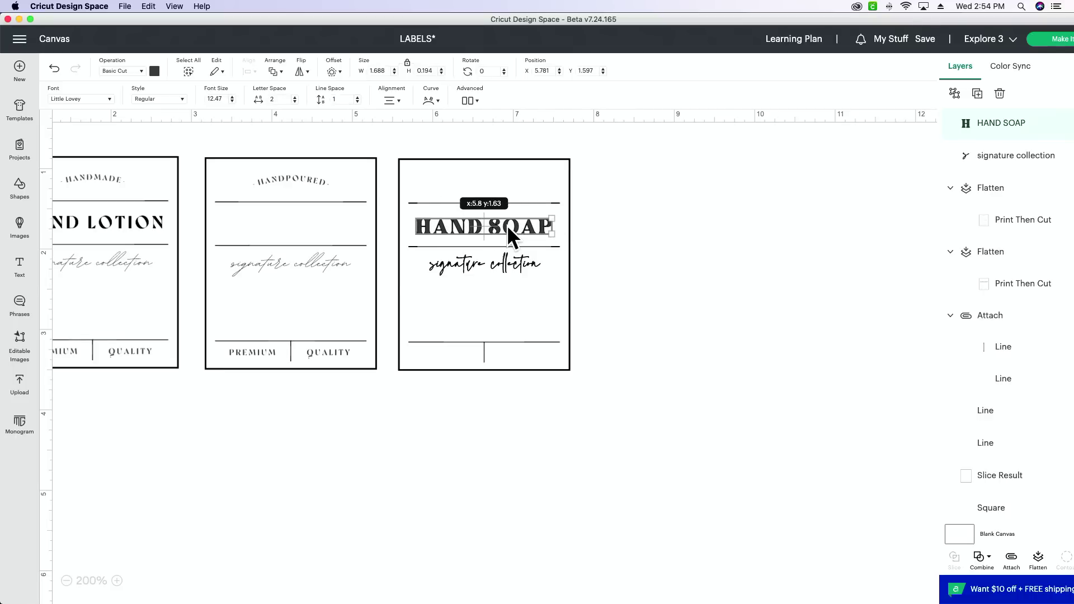
pyautogui.click(628, 254)
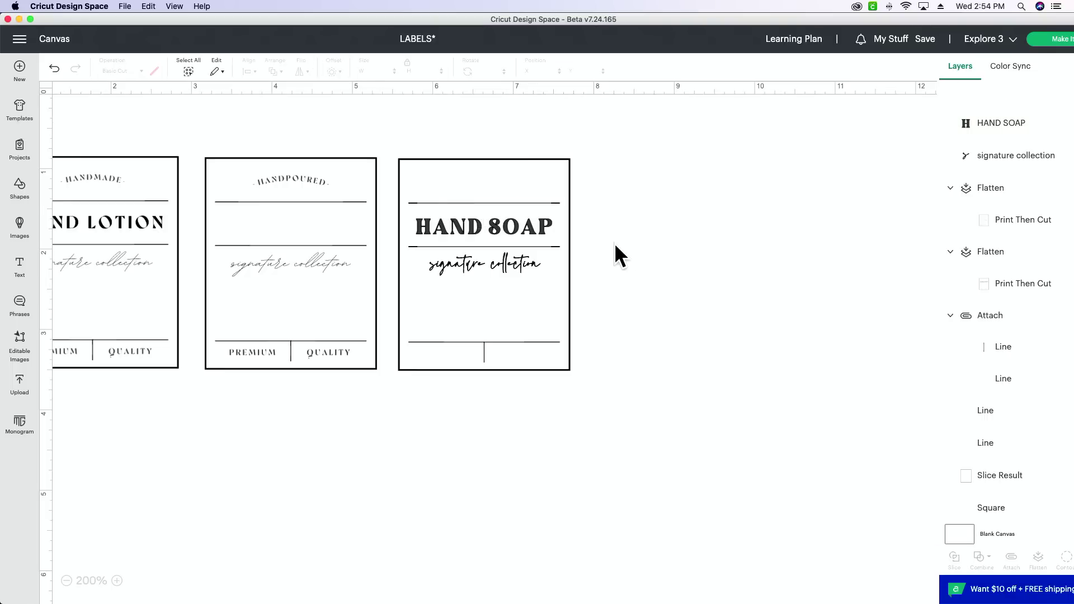
# Change the material color of the HAND SOAP and "signature collection" texts to black.
pyautogui.click(504, 234)
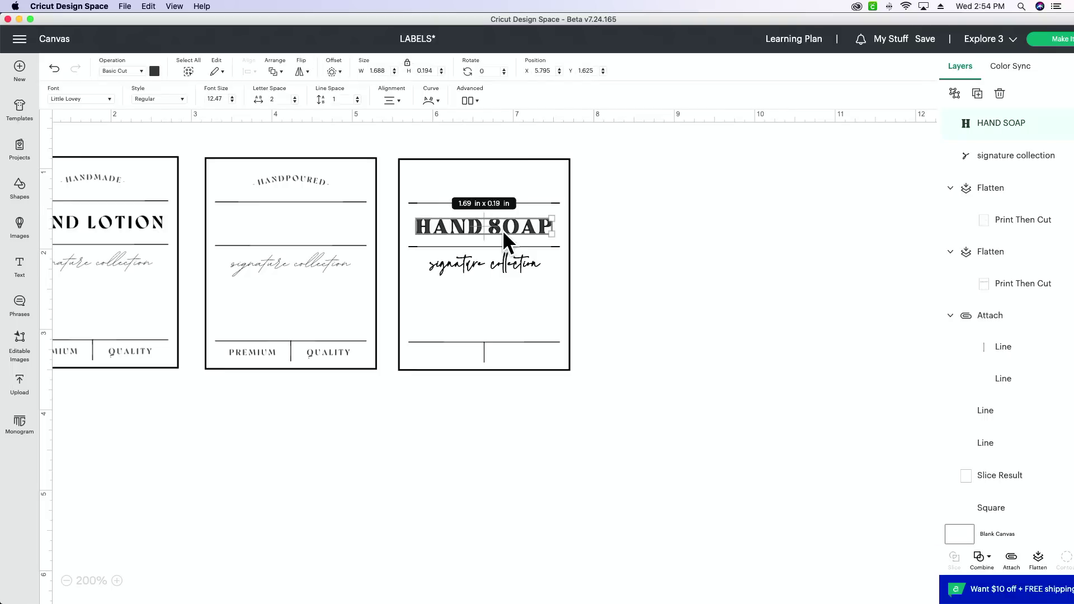
pyautogui.click(155, 71)
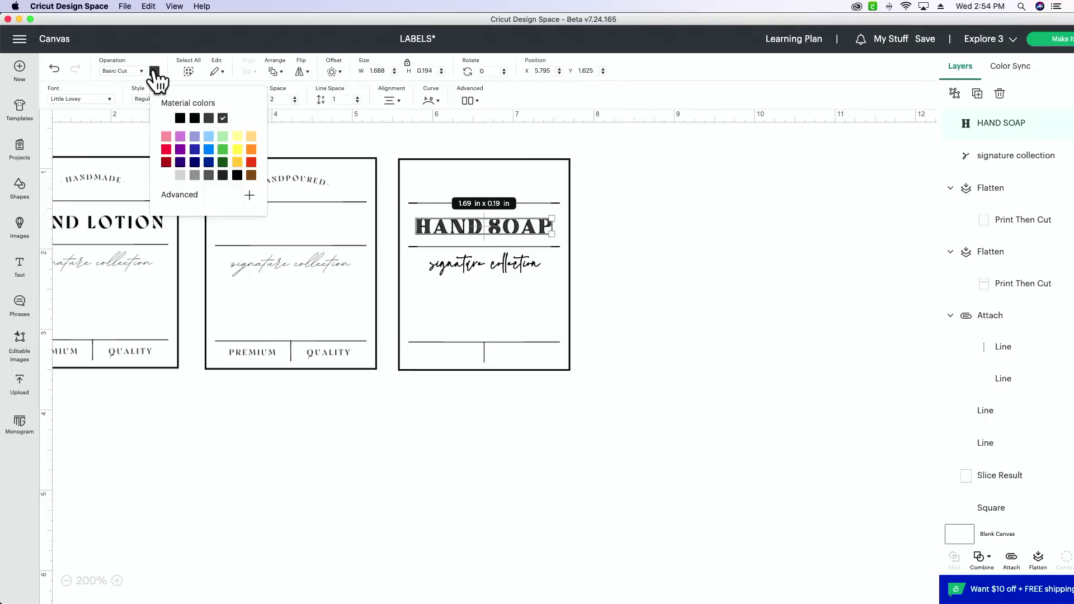
pyautogui.click(237, 176)
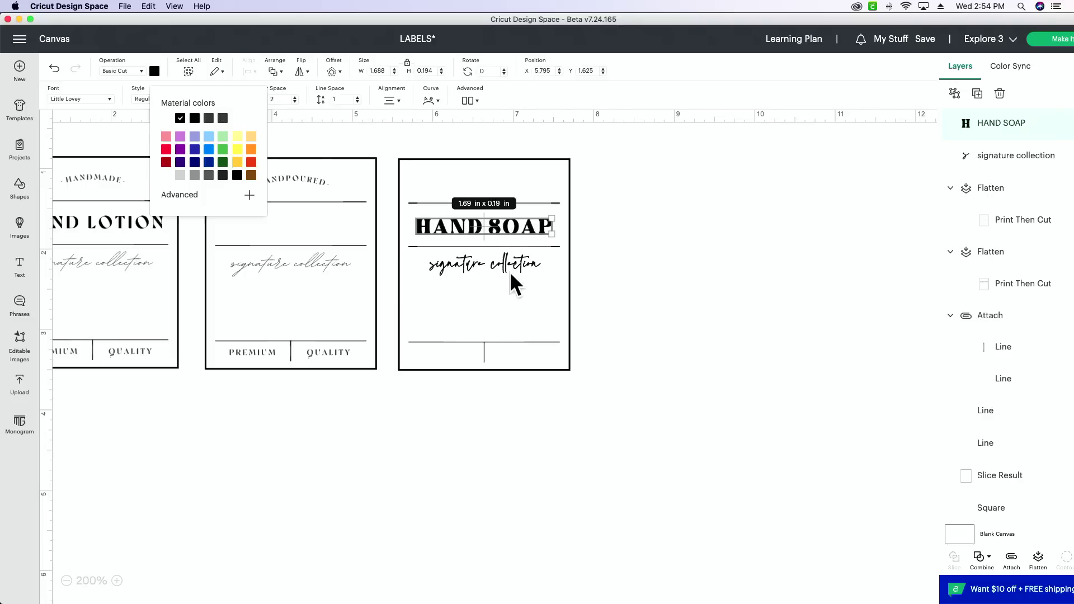
pyautogui.click(511, 267)
pyautogui.click(155, 71)
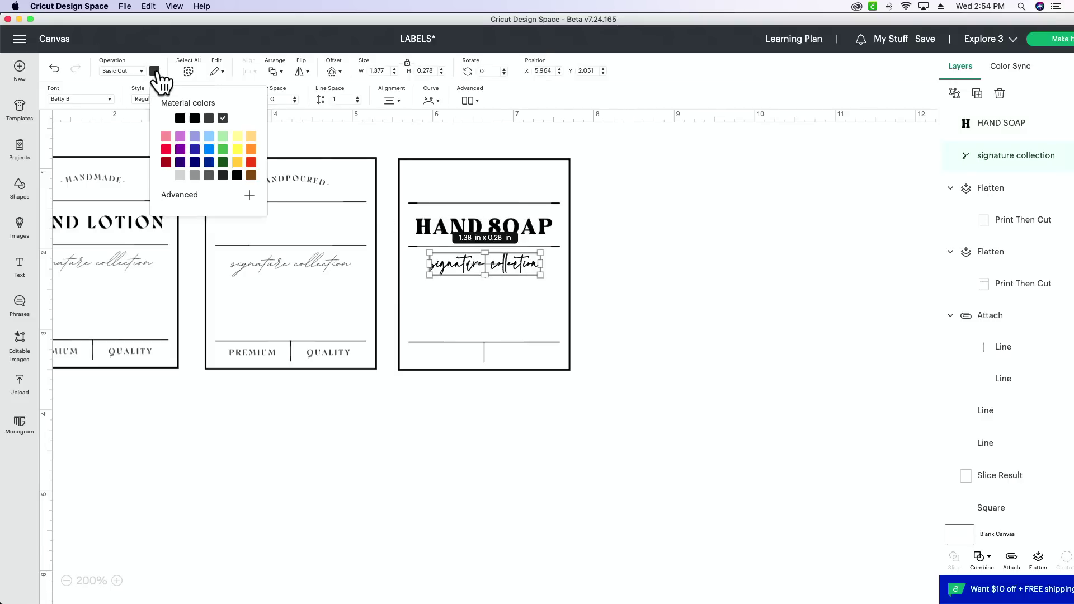
pyautogui.click(180, 118)
pyautogui.click(759, 414)
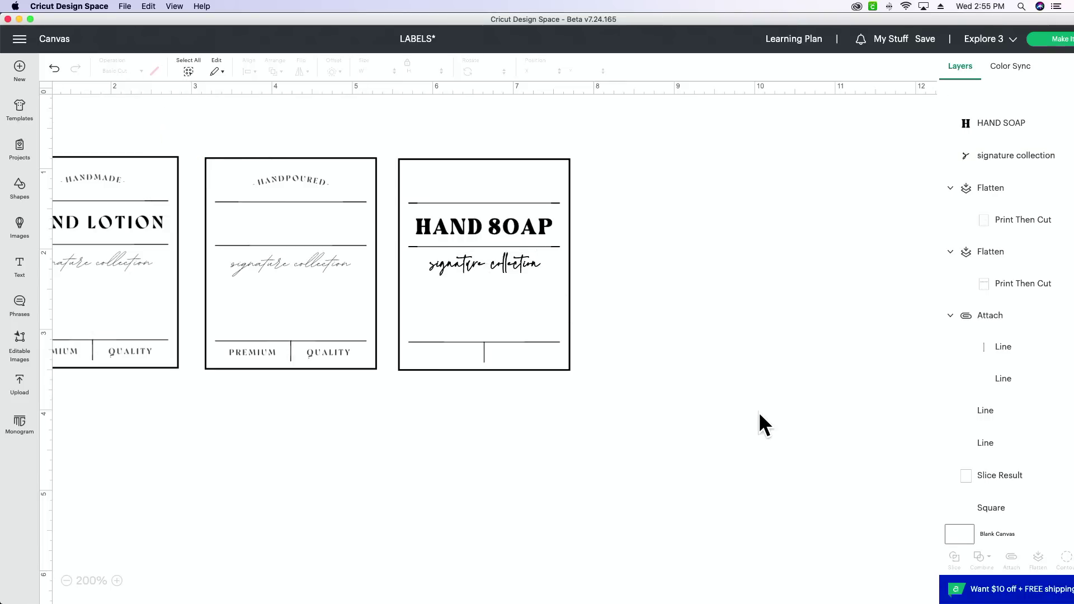
# Duplicate the HAND SOAP text, place the copy on the empty canvas beside the label, and reword it as -HANDPOURED-.
pyautogui.click(521, 224)
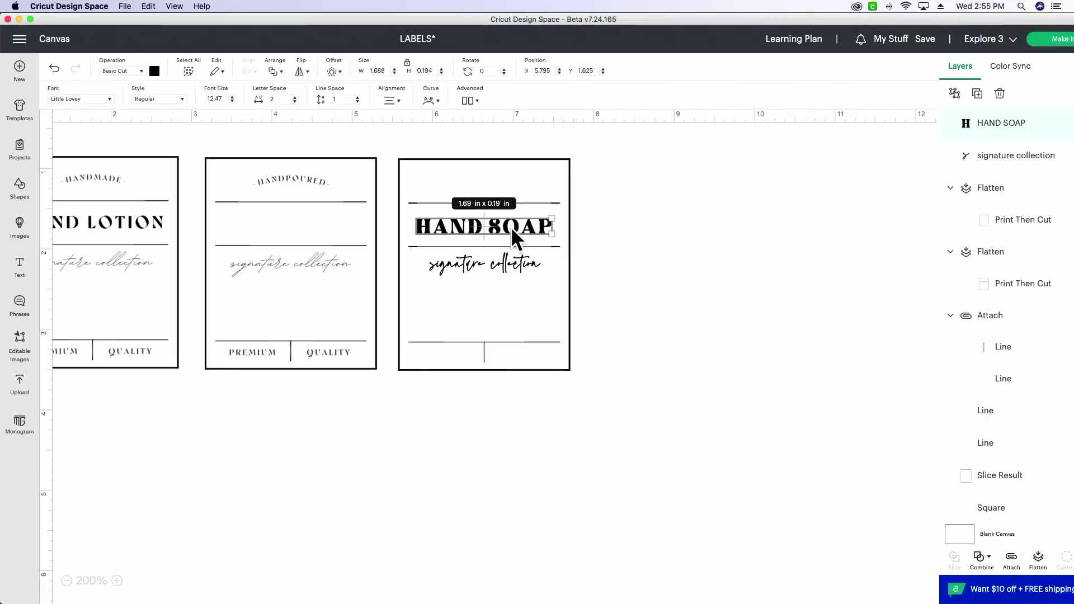
pyautogui.click(977, 94)
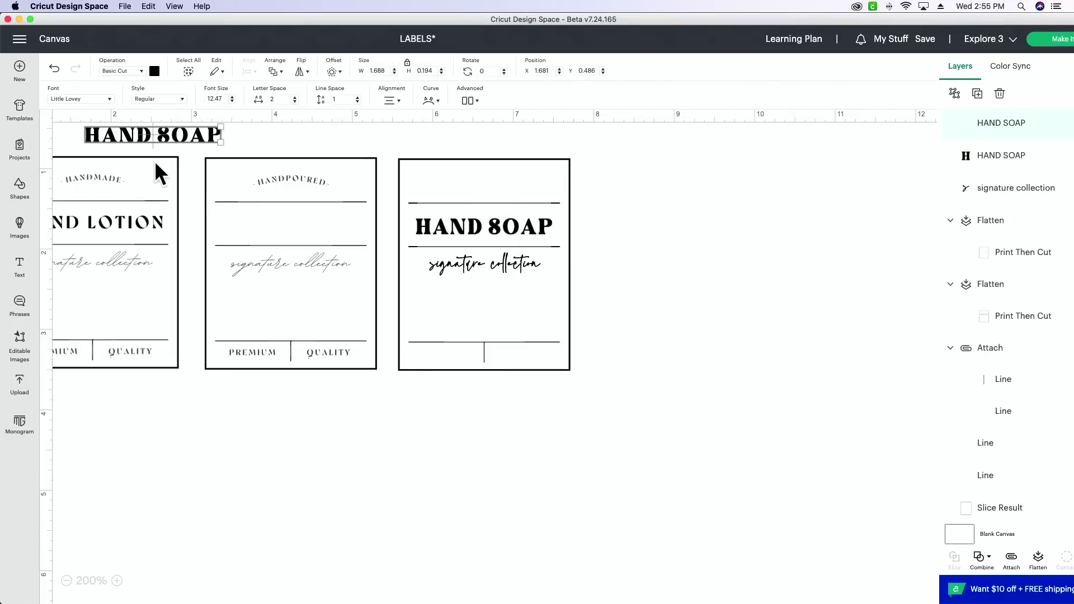
pyautogui.moveTo(162, 139); pyautogui.dragTo(746, 233)
pyautogui.doubleClick(739, 228)
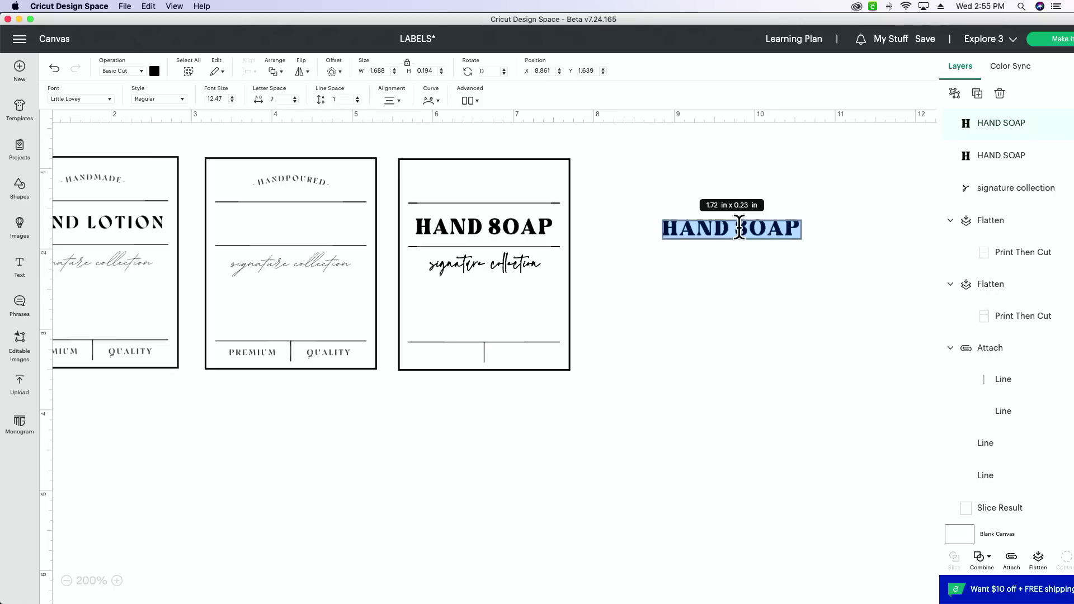
pyautogui.write('-')
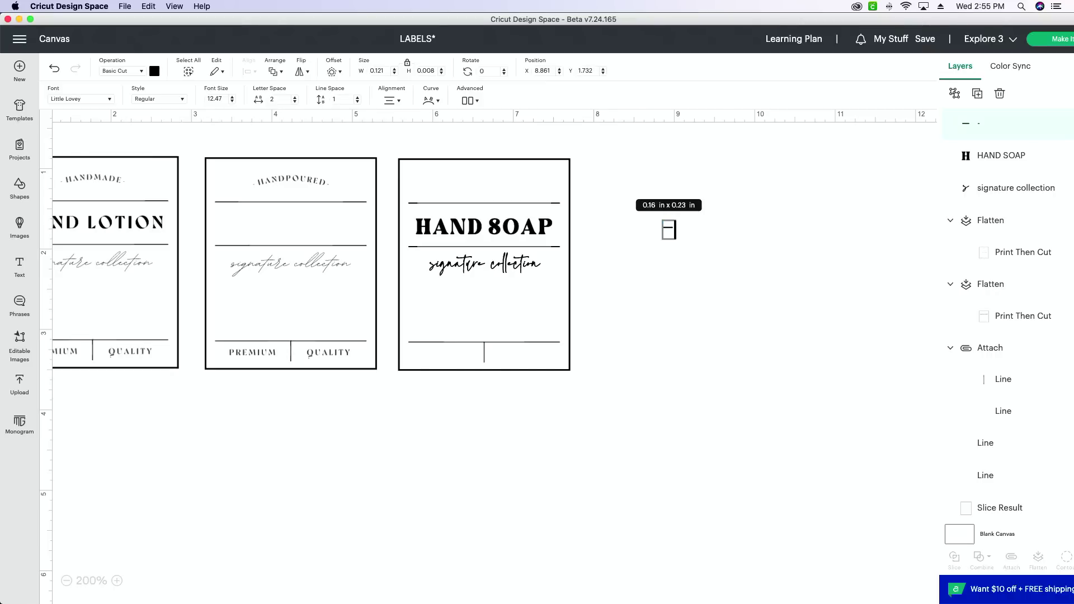
pyautogui.write('HANDP')
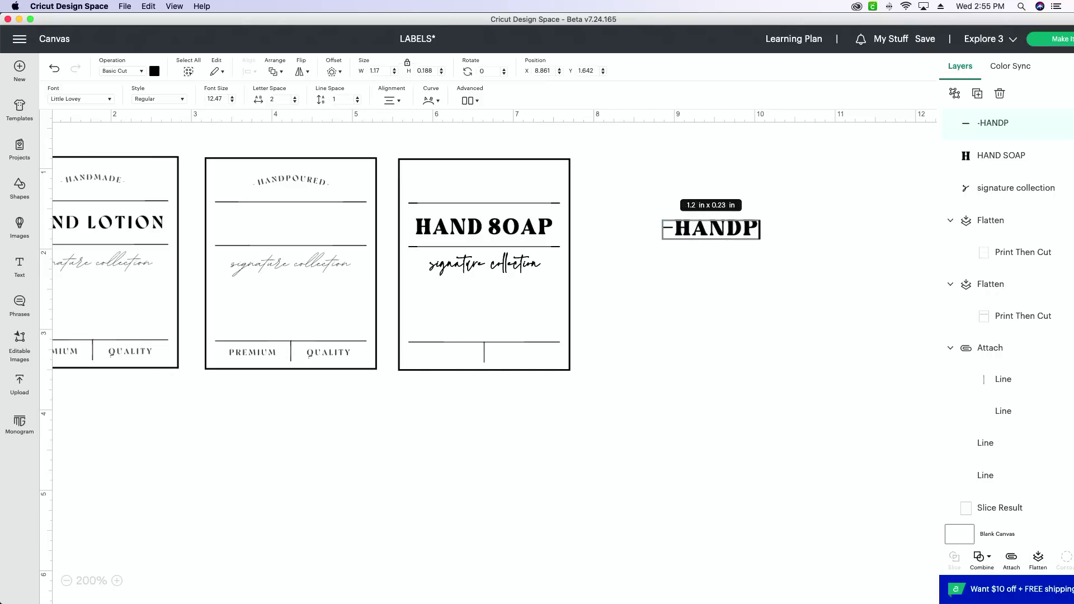
pyautogui.write('OURED-')
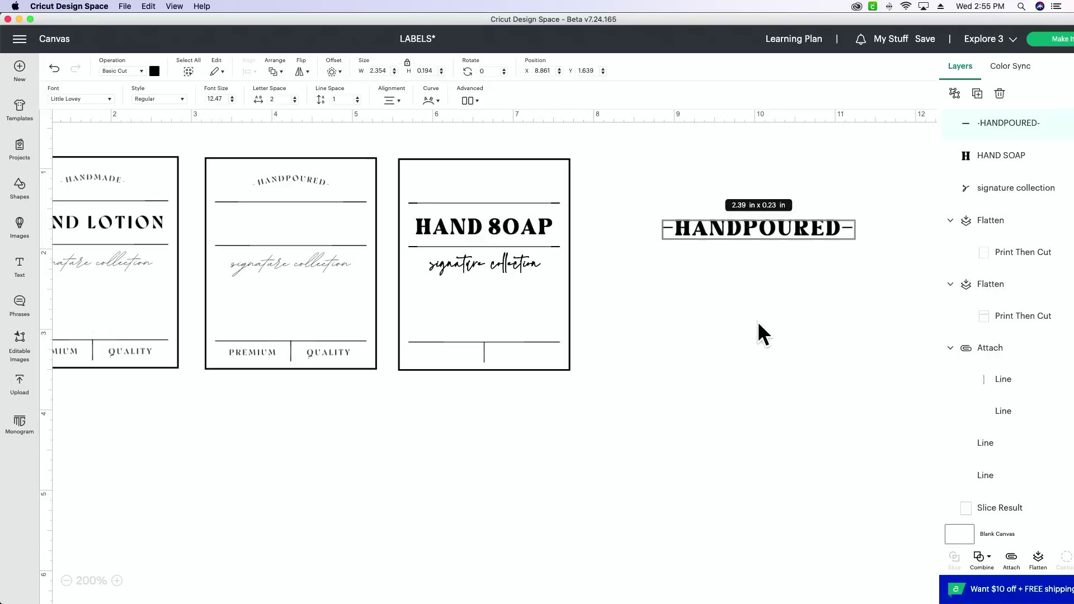
pyautogui.click(764, 331)
# Place the -HANDPOURED- text above the label's top line, curved to a diameter of 3.416 and shrunk to about 0.93 in wide.
pyautogui.moveTo(851, 232); pyautogui.dragTo(503, 178)
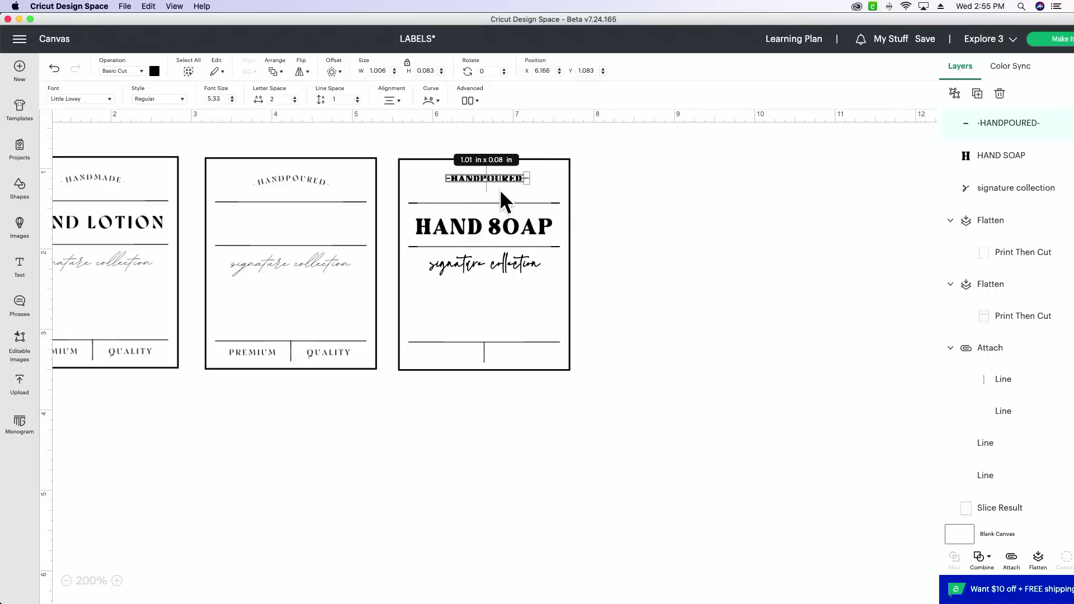
pyautogui.click(117, 581)
pyautogui.click(117, 580)
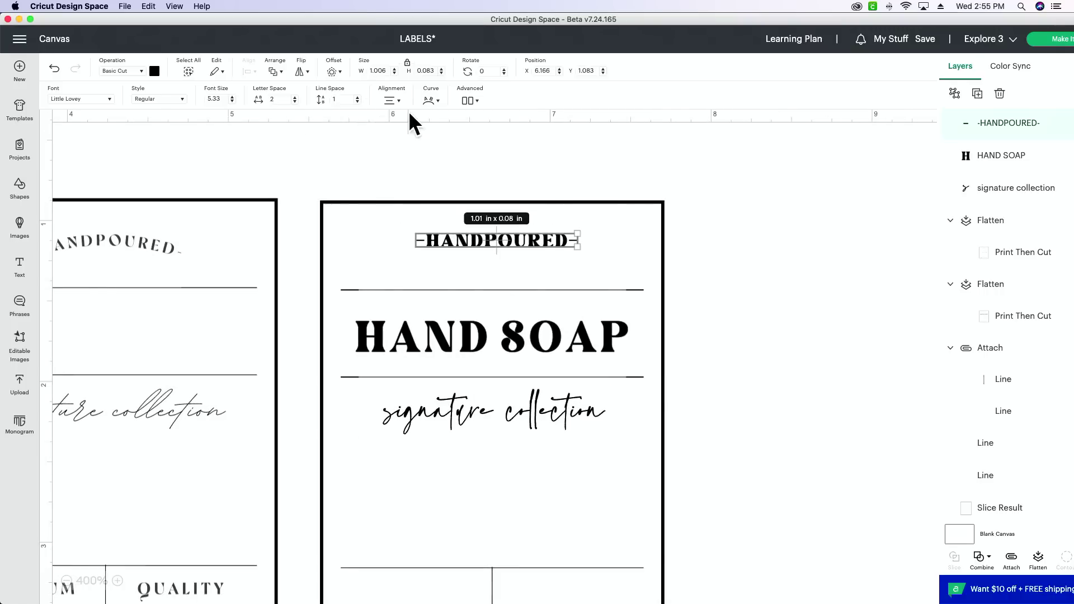
pyautogui.click(431, 101)
pyautogui.moveTo(403, 128); pyautogui.dragTo(413, 128)
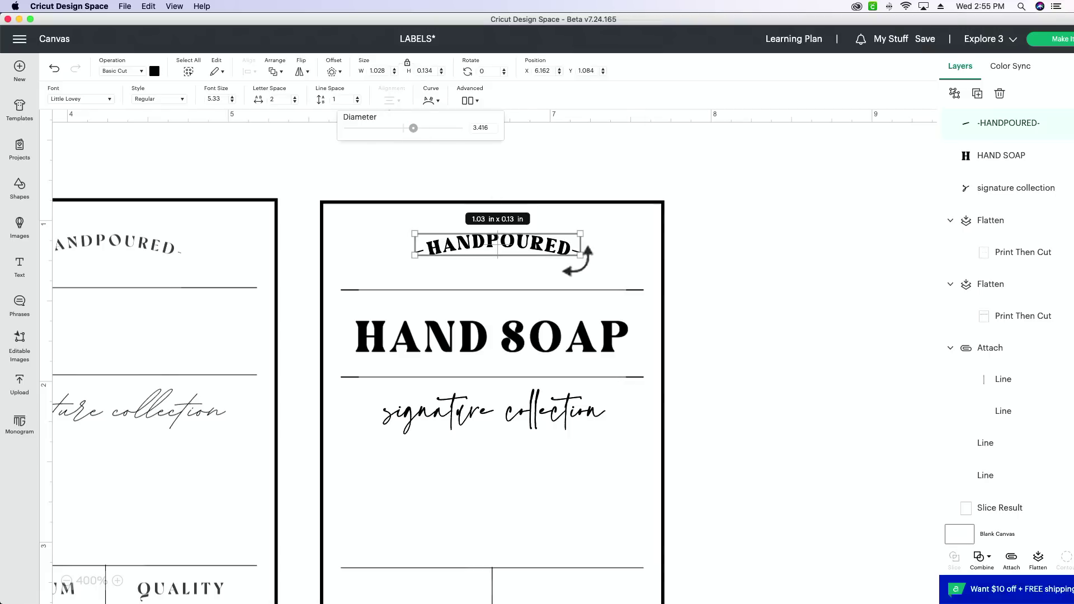
pyautogui.moveTo(580, 255); pyautogui.dragTo(565, 254)
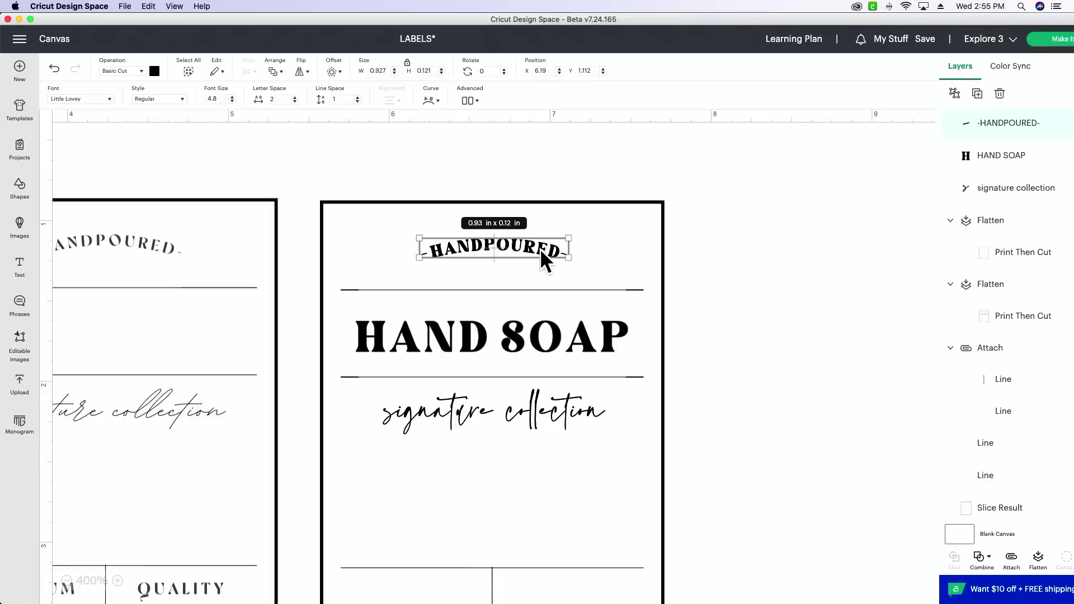
# Try a letter spacing of 3 on the curved -HANDPOURED- text.
pyautogui.click(280, 100)
pyautogui.write('3')
pyautogui.press('Tab')
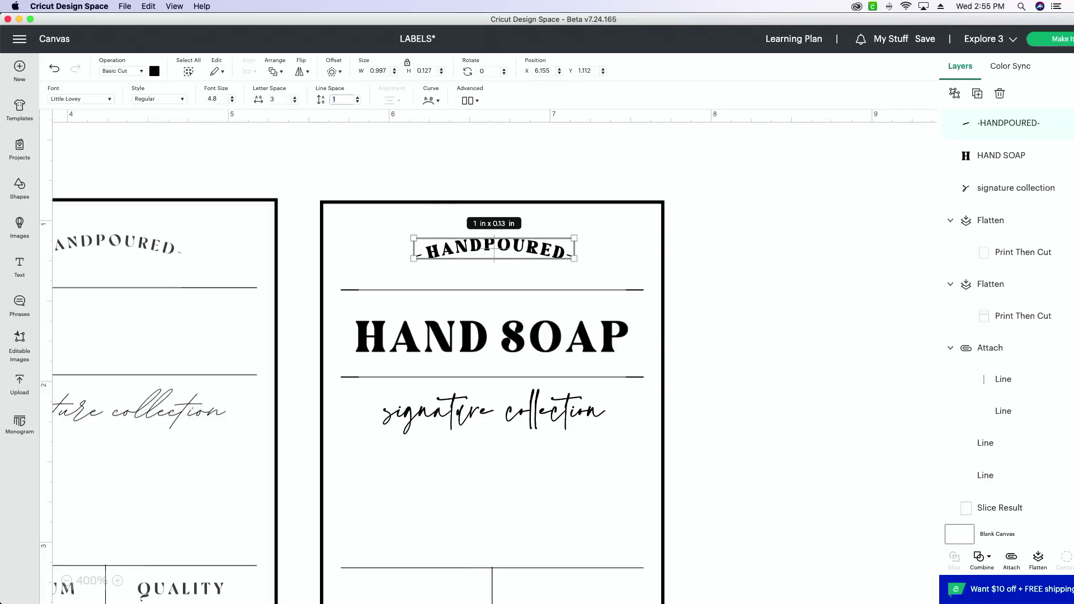
# Set the letter spacing of the curved -HANDPOURED- text to 4.
pyautogui.click(278, 100)
pyautogui.write('4')
pyautogui.click(564, 250)
pyautogui.click(564, 250)
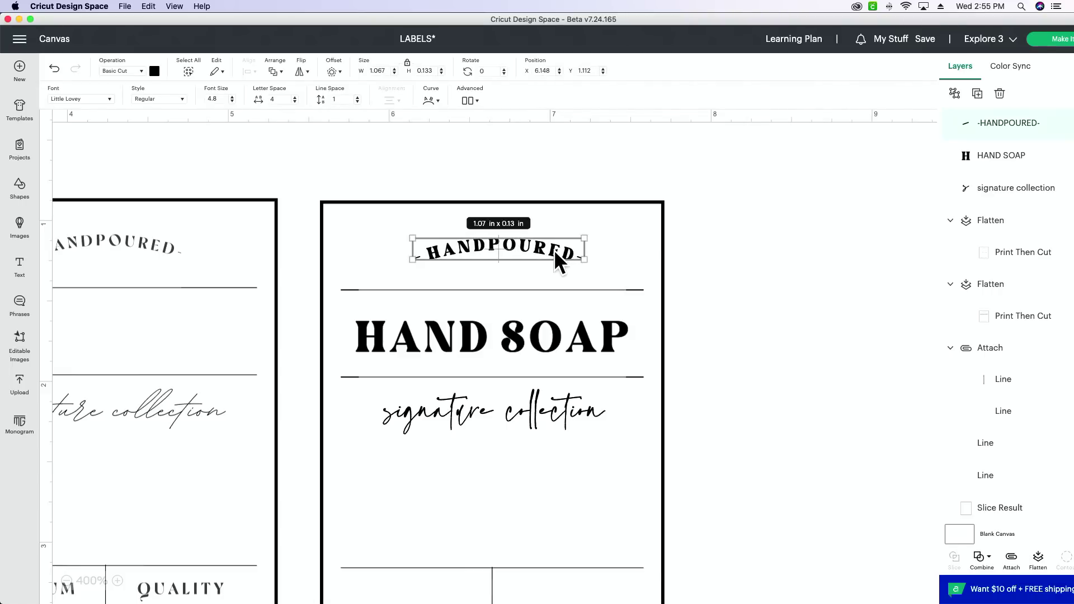
# Duplicate the HAND SOAP text, place the copy at the bottom of the label, and reword it as PREMIUM.
pyautogui.scroll(-5, 805, 296)
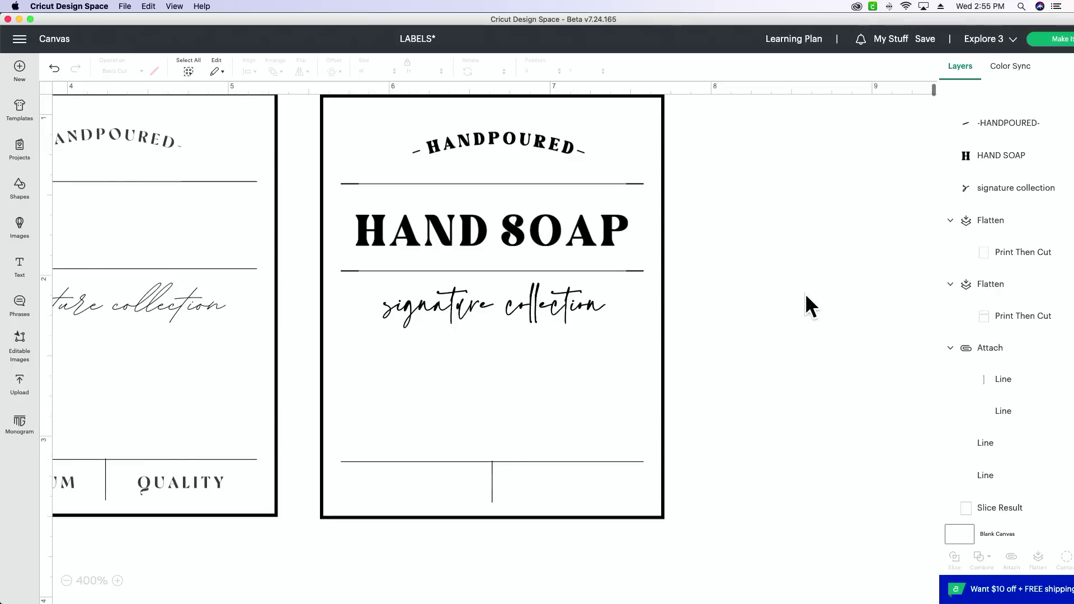
pyautogui.click(577, 152)
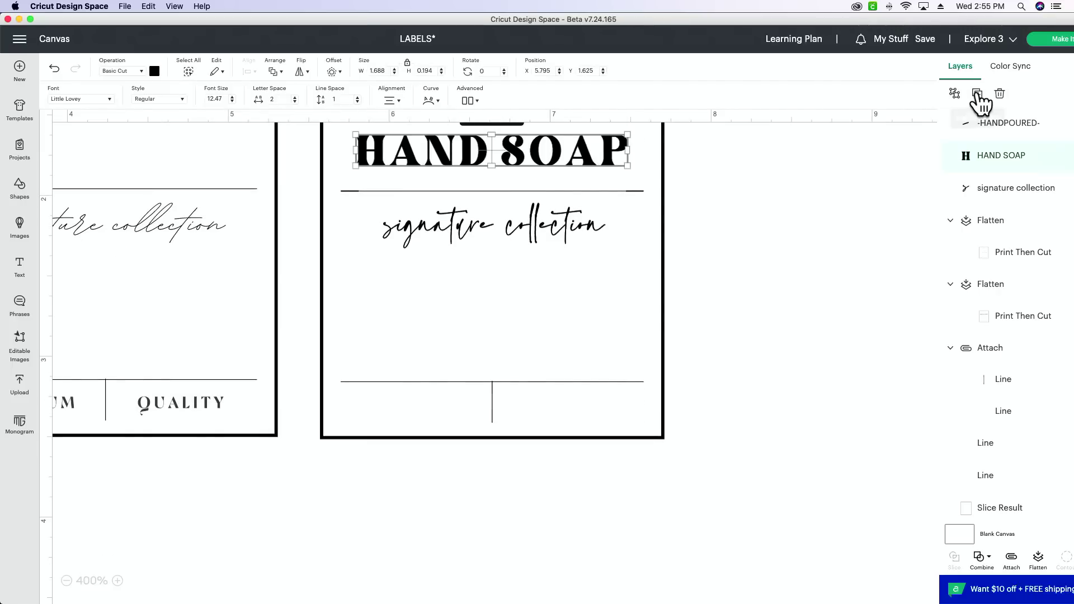
pyautogui.click(977, 95)
pyautogui.moveTo(276, 204); pyautogui.dragTo(461, 422)
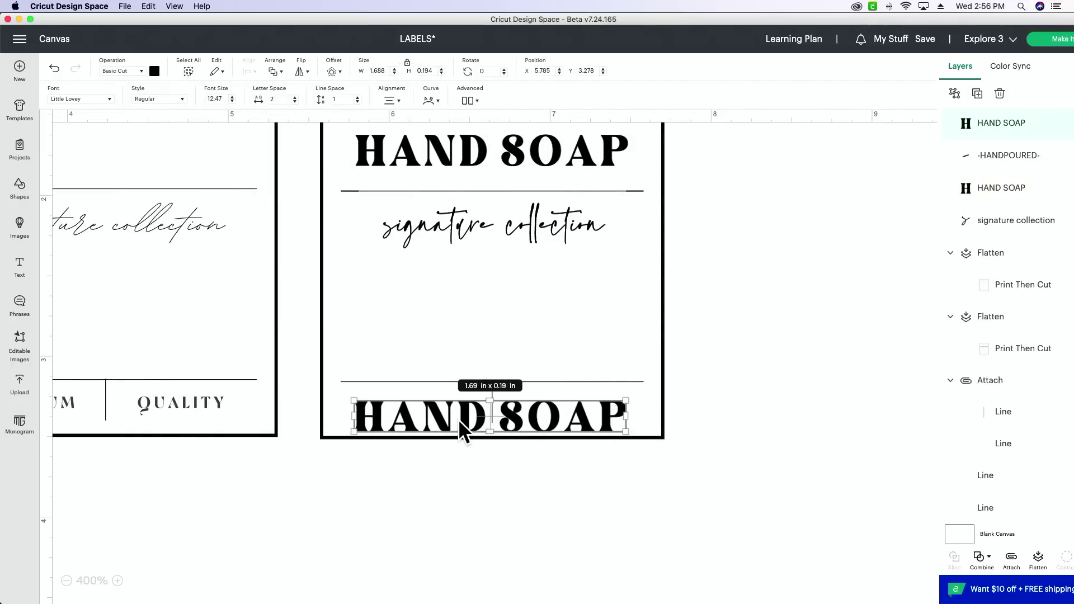
pyautogui.doubleClick(460, 421)
pyautogui.write('PRE')
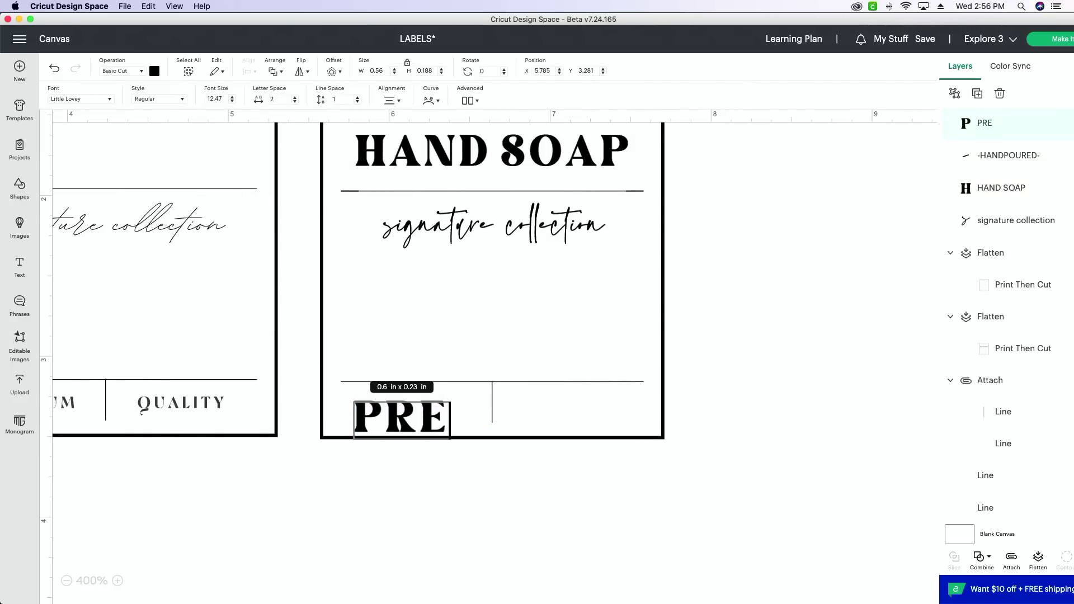
pyautogui.write('MIUM')
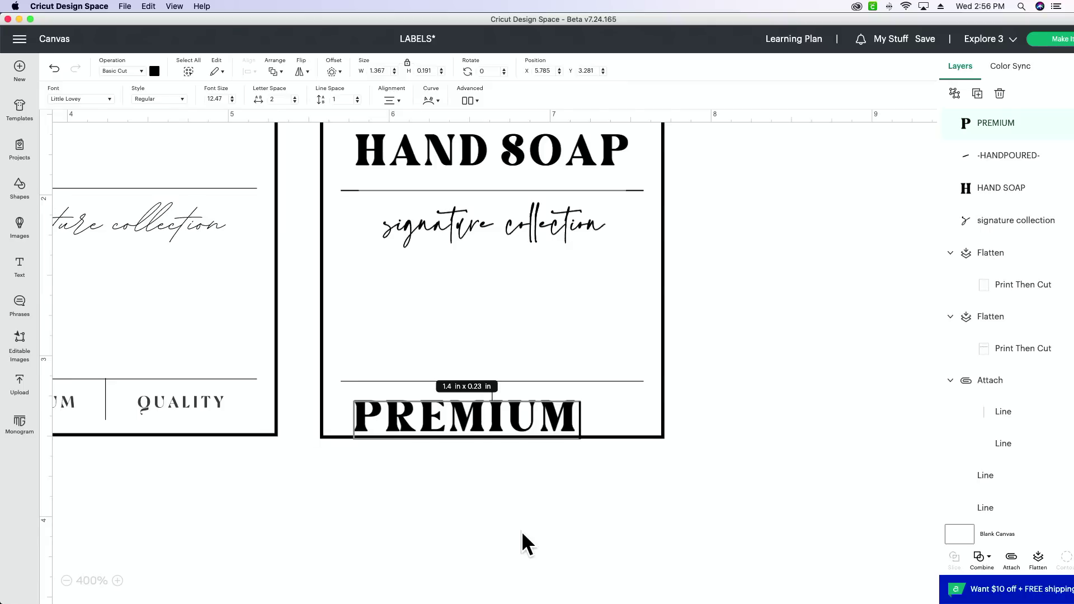
# Set PREMIUM to a letter spacing of 4 and about 0.58 in wide, placed in the label's lower-left compartment.
pyautogui.click(522, 542)
pyautogui.click(566, 434)
pyautogui.moveTo(572, 426); pyautogui.dragTo(437, 417)
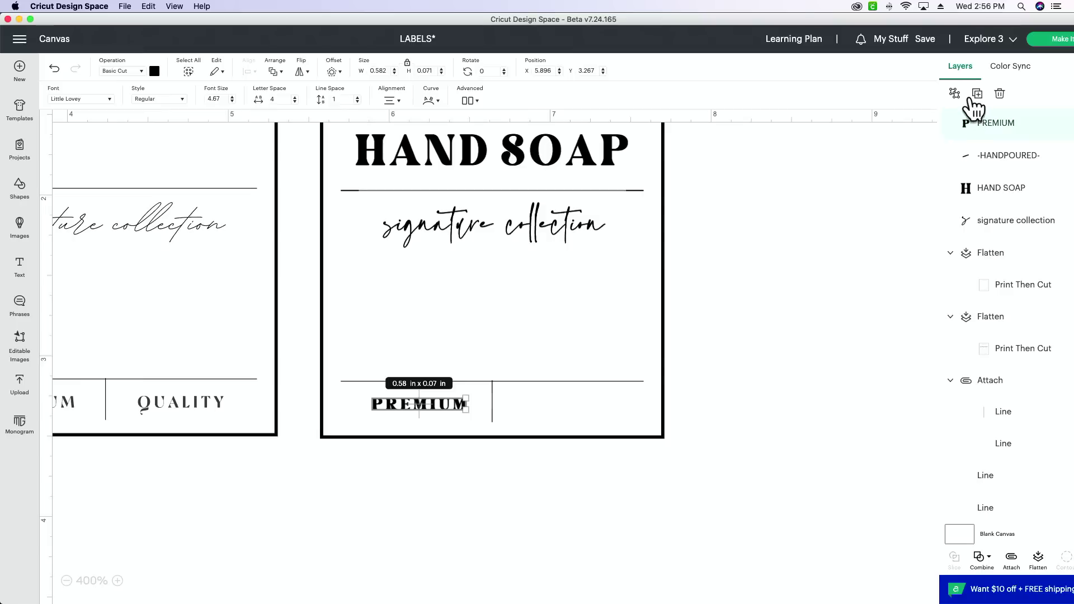
# Duplicate PREMIUM, reword the copy as QUALITY, and place it in the label's lower-right compartment.
pyautogui.click(975, 94)
pyautogui.moveTo(192, 163); pyautogui.dragTo(588, 406)
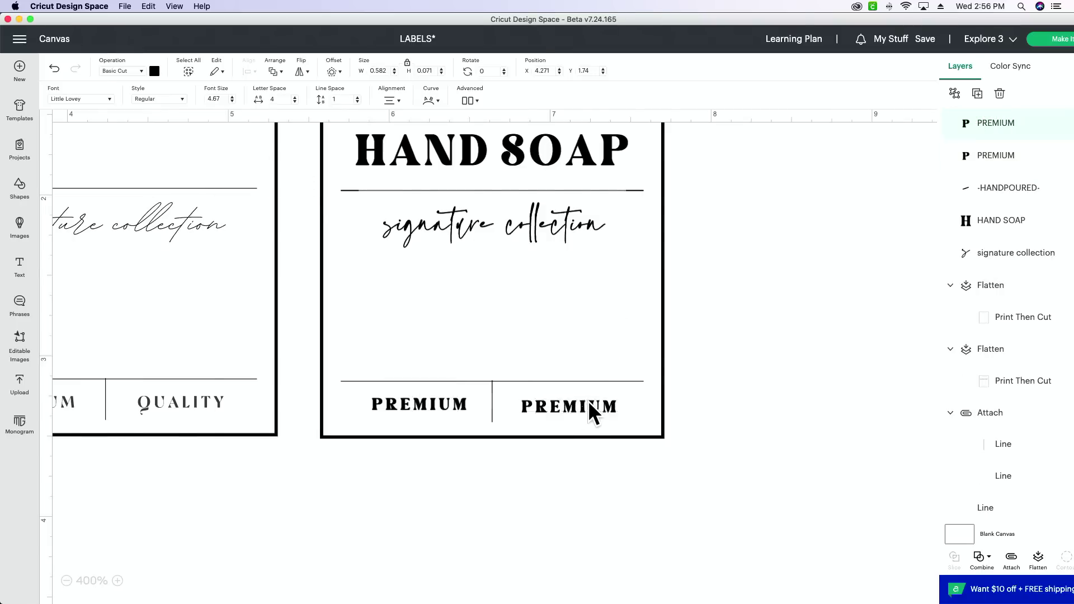
pyautogui.doubleClick(588, 404)
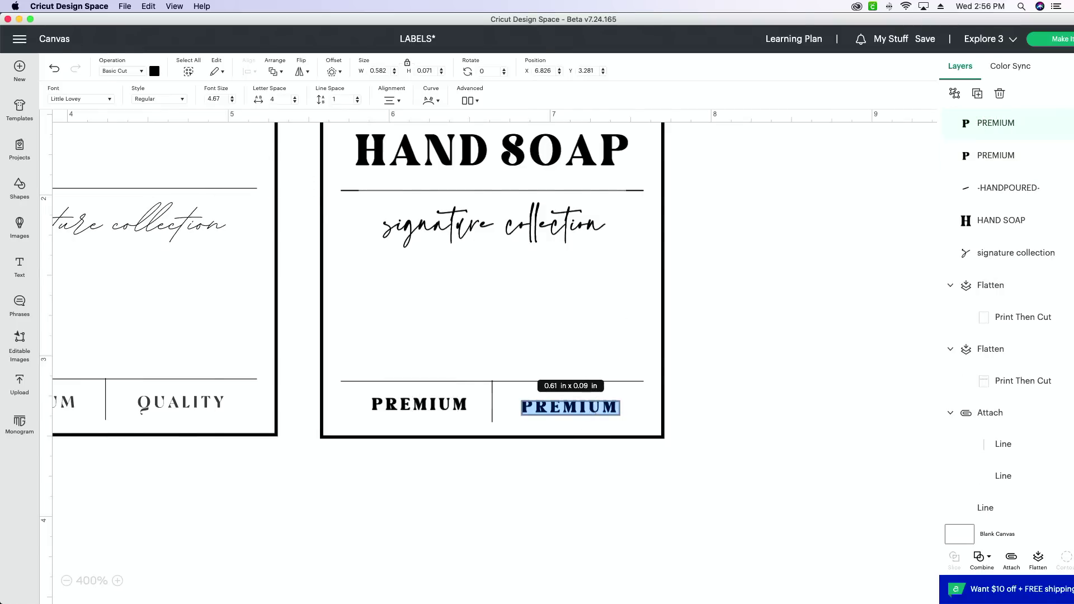
pyautogui.write('QUALITY')
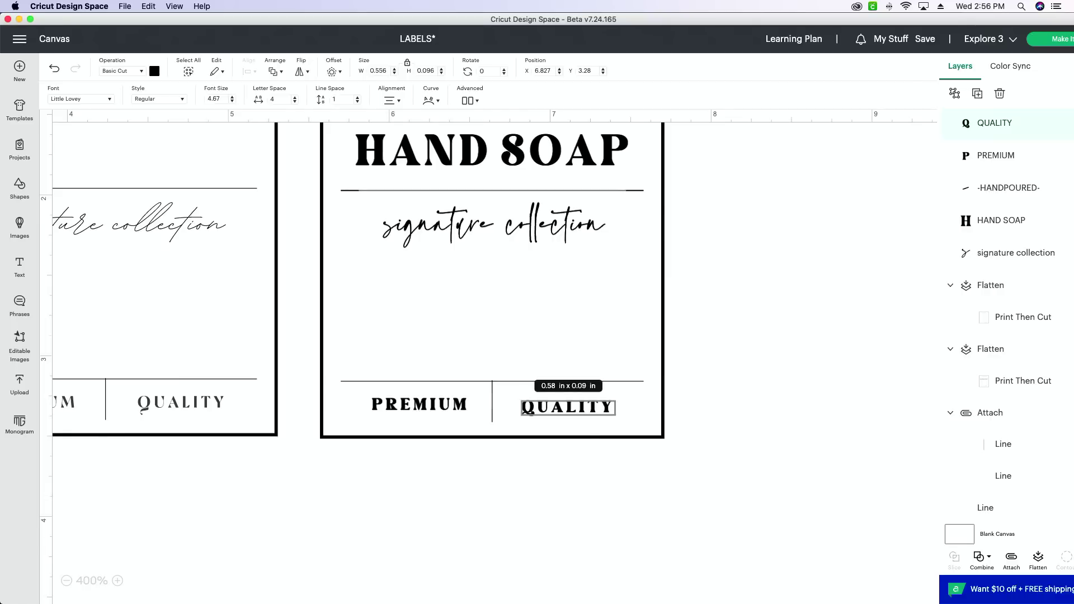
pyautogui.click(565, 522)
pyautogui.scroll(1, 566, 439)
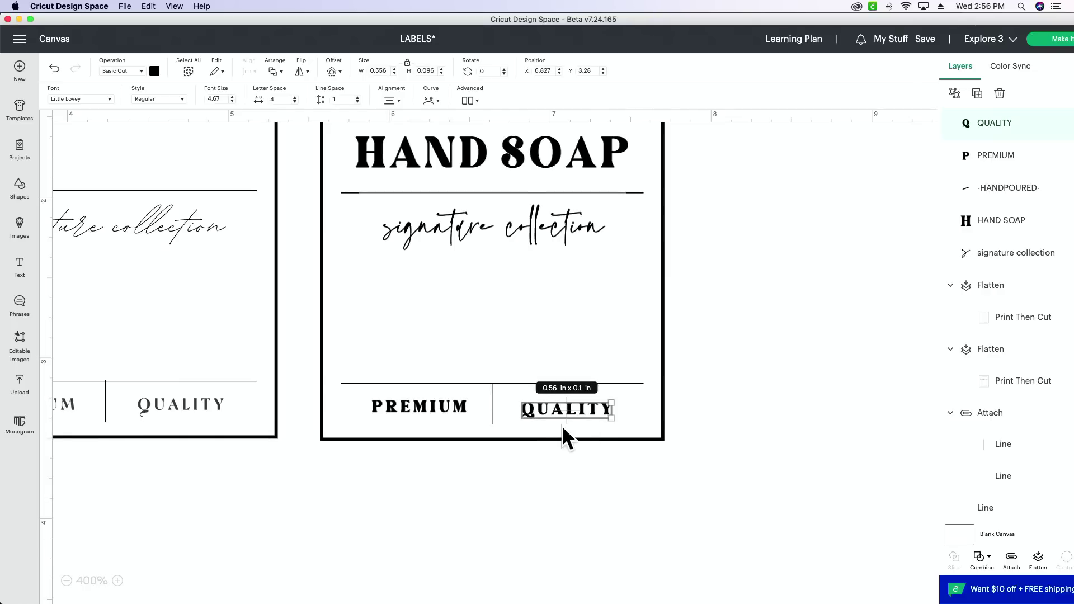
pyautogui.moveTo(595, 423); pyautogui.dragTo(599, 423)
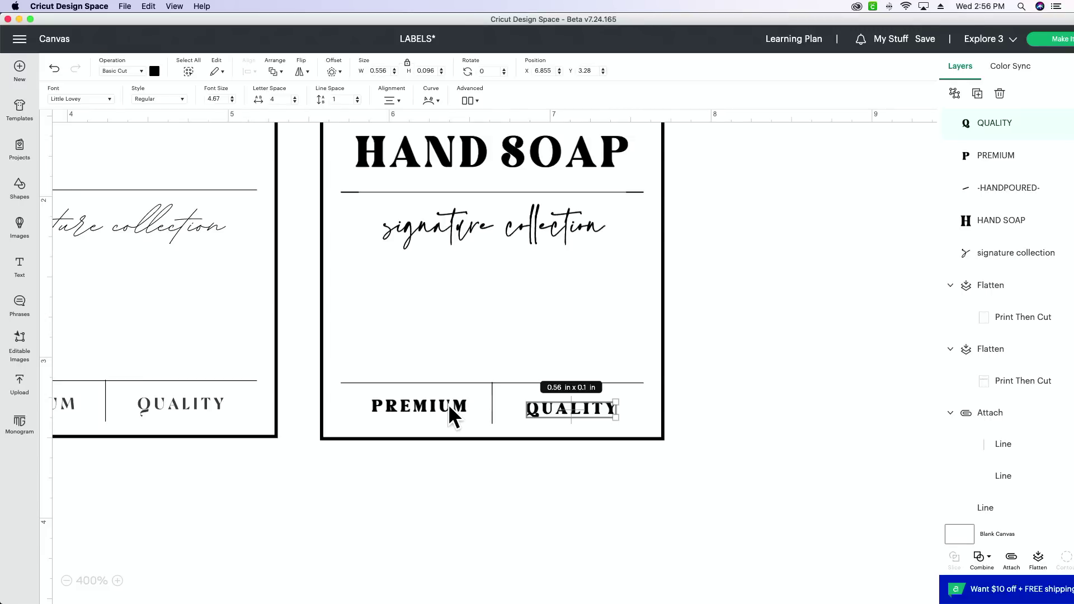
# Align the PREMIUM and QUALITY texts with each other using Center Vertically.
pyautogui.keyDown('shift'); pyautogui.click(452, 417); pyautogui.keyUp('shift')
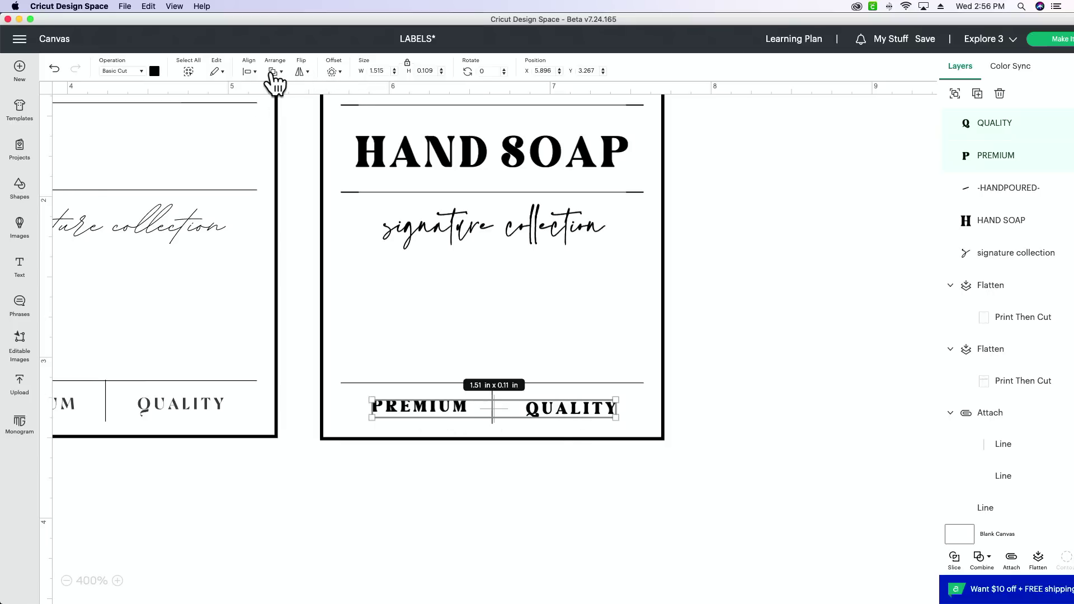
pyautogui.click(247, 73)
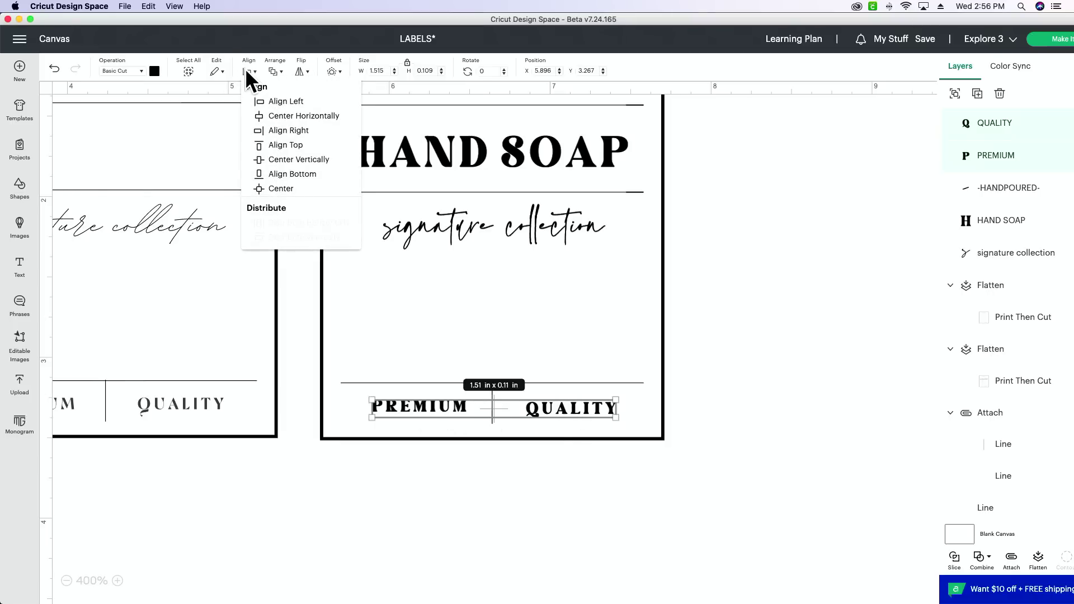
pyautogui.click(274, 160)
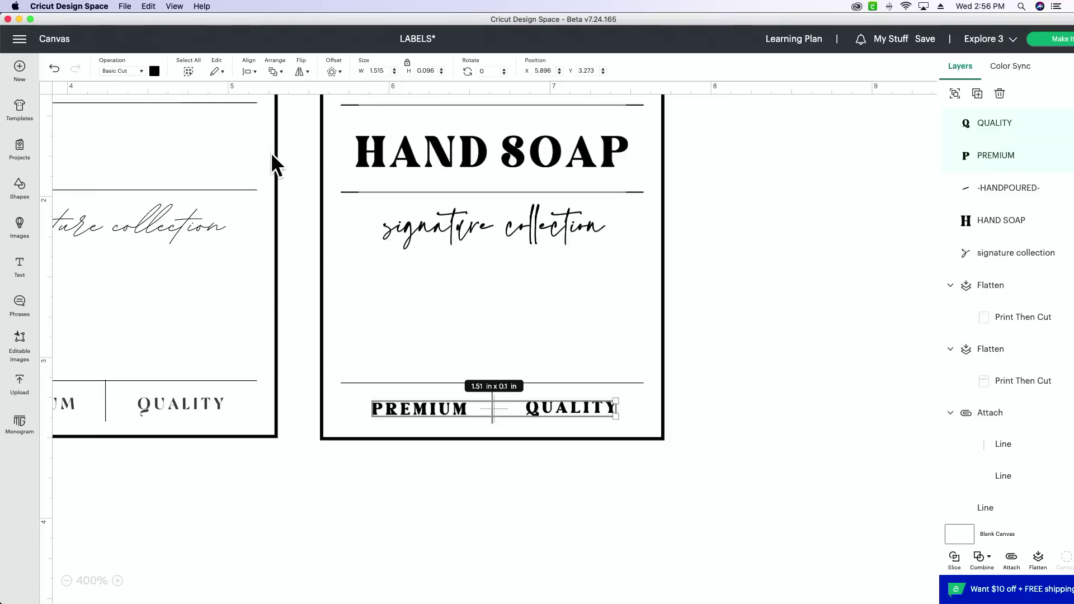
pyautogui.click(546, 472)
pyautogui.click(509, 536)
# Align the -HANDPOURED-, HAND SOAP and "signature collection" texts with each other using Center Horizontally.
pyautogui.scroll(3, 509, 536)
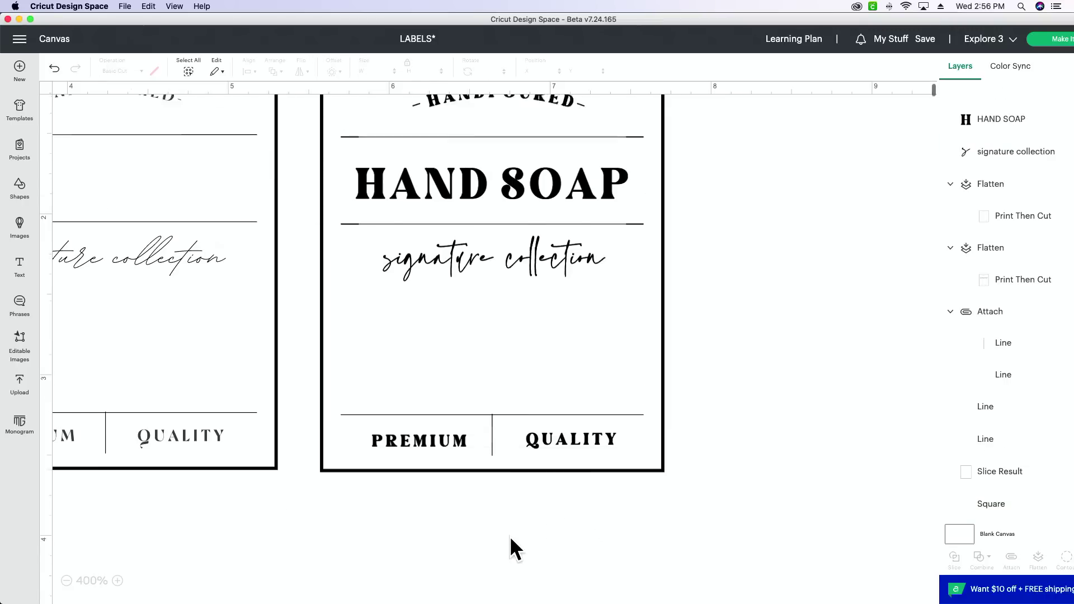
pyautogui.click(509, 316)
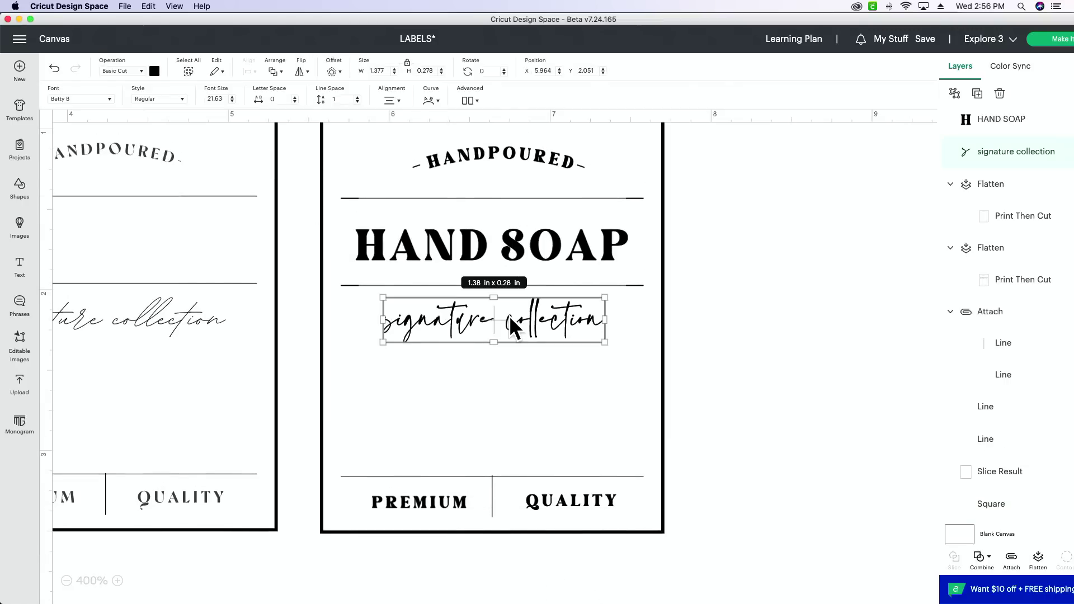
pyautogui.keyDown('shift'); pyautogui.click(526, 247); pyautogui.keyUp('shift')
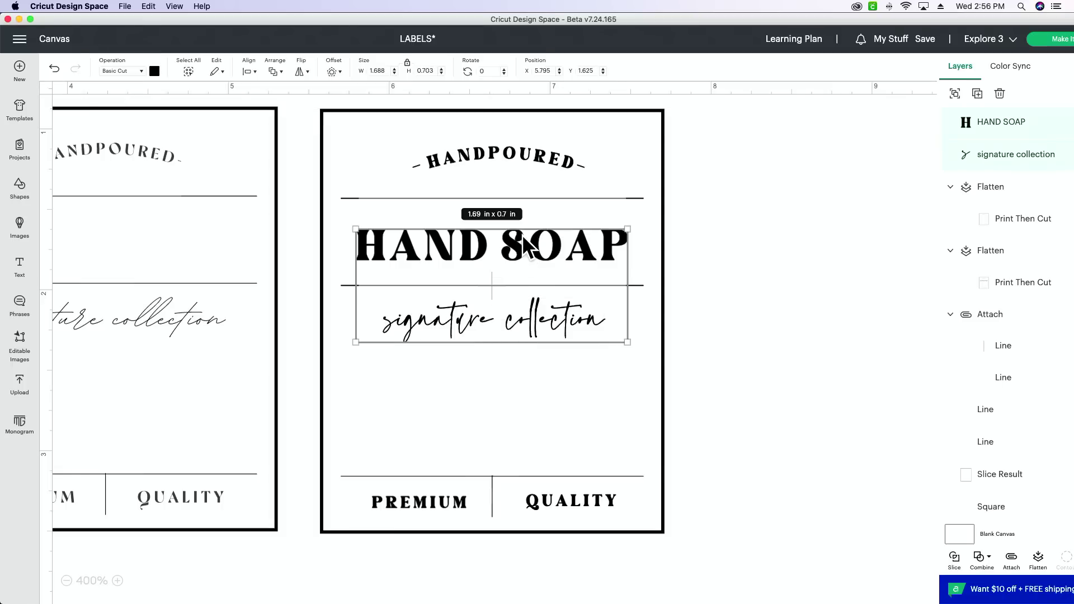
pyautogui.keyDown('shift'); pyautogui.click(527, 163); pyautogui.keyUp('shift')
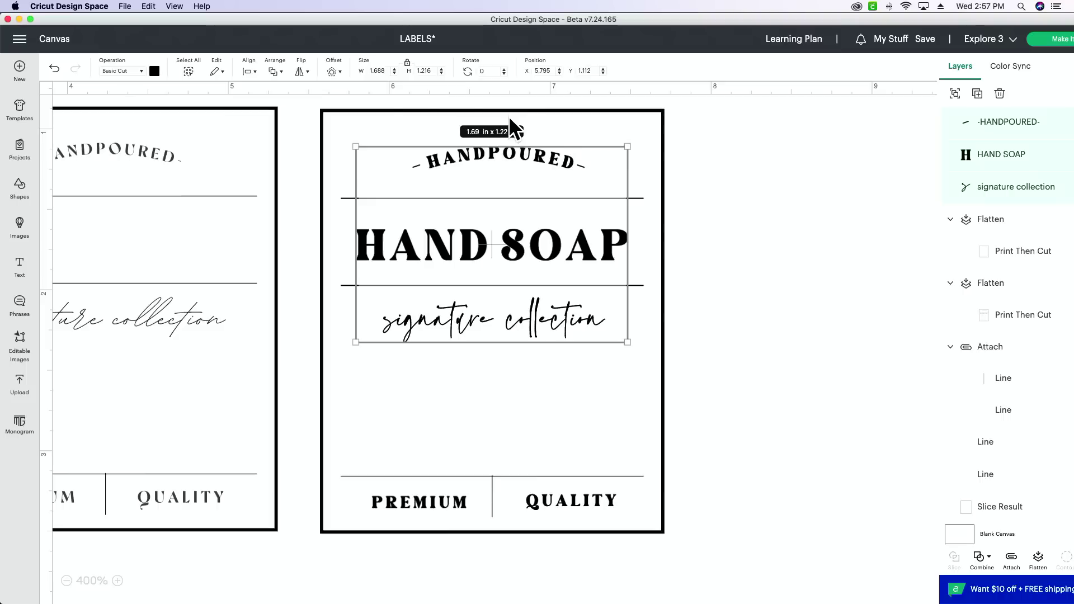
pyautogui.click(248, 71)
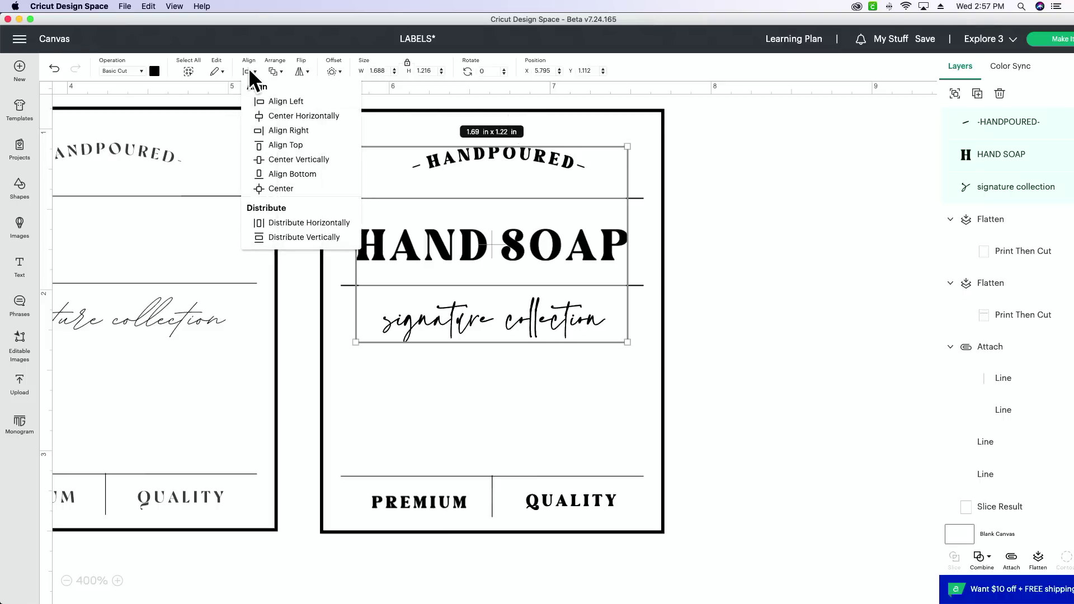
pyautogui.click(281, 119)
pyautogui.click(720, 342)
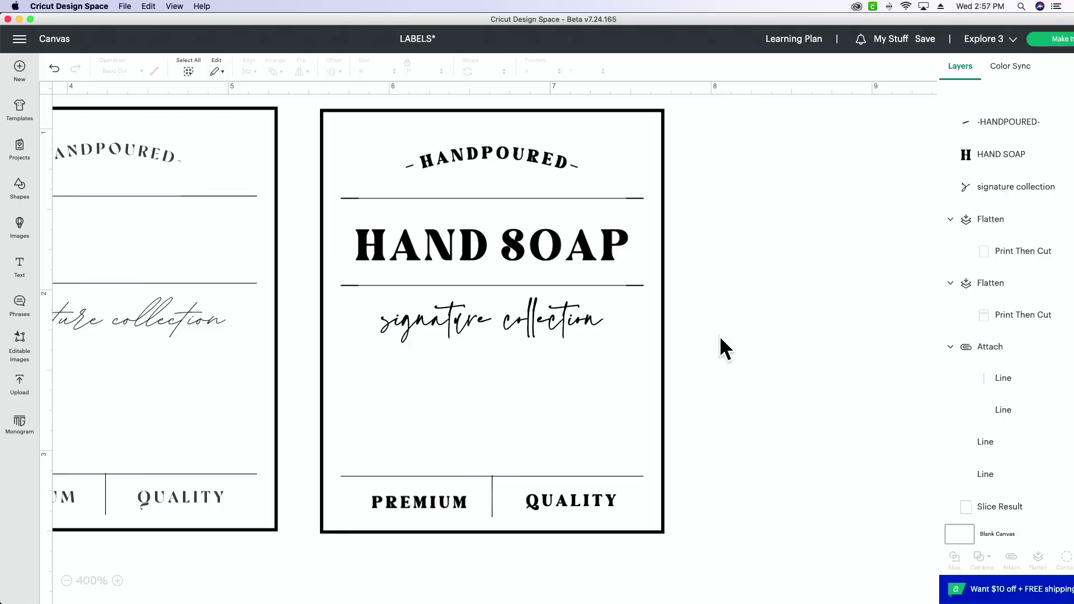
# Try flattening all elements of the HAND SOAP label into one Print Then Cut layer, and revert the flattening.
pyautogui.scroll(1, 743, 327)
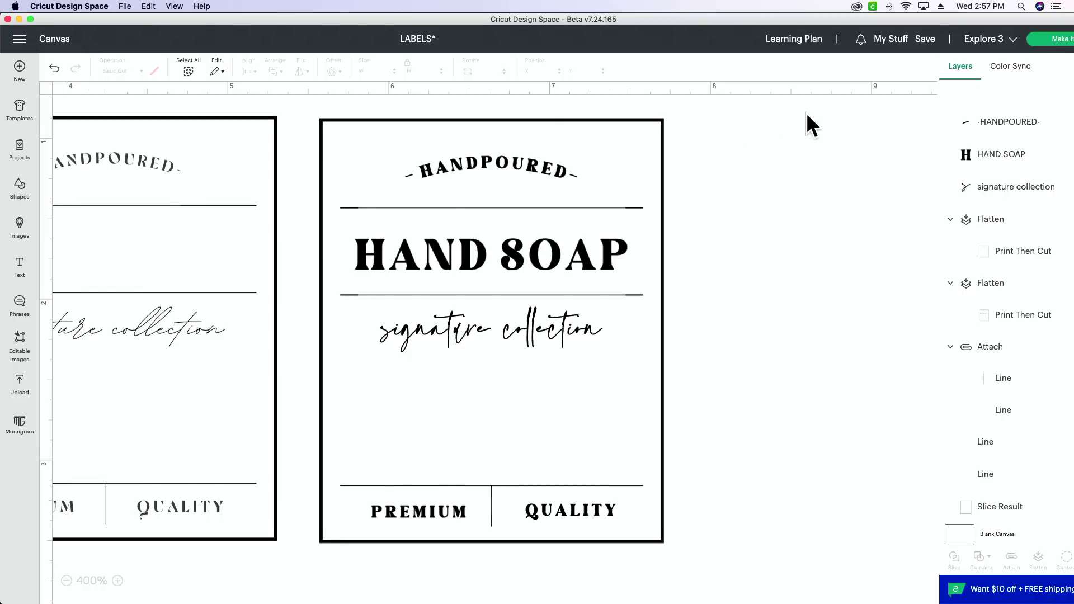
pyautogui.moveTo(783, 103); pyautogui.dragTo(317, 558)
pyautogui.click(1039, 559)
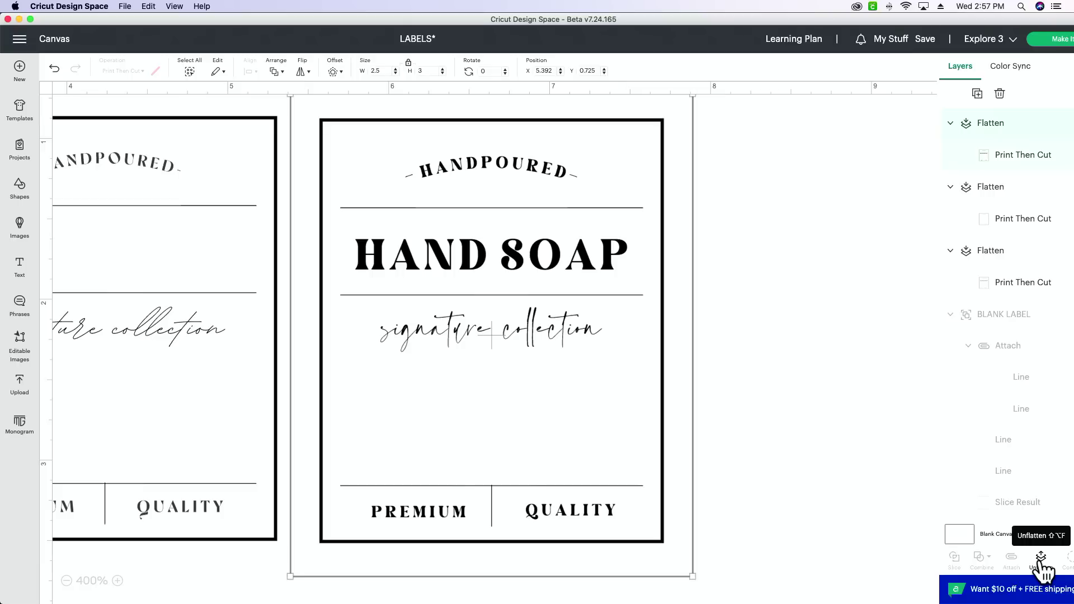
pyautogui.click(1040, 558)
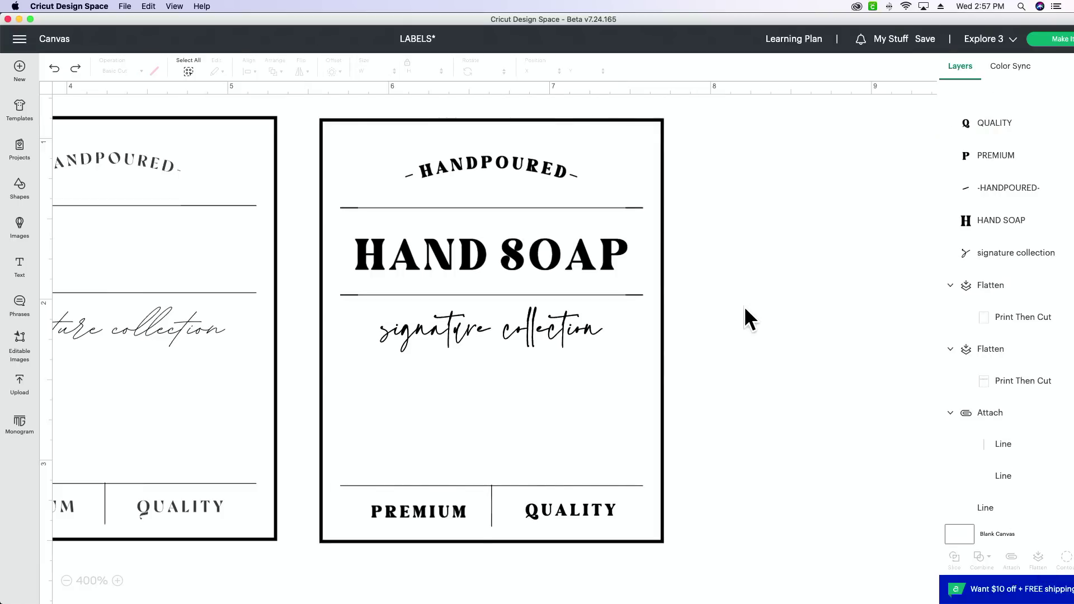
pyautogui.click(561, 253)
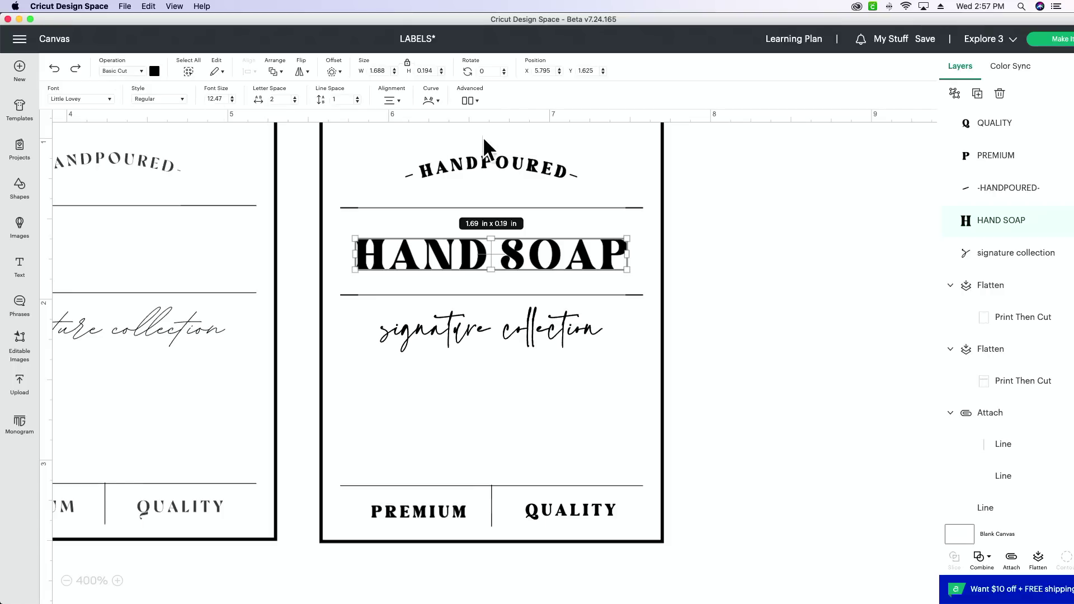
pyautogui.click(502, 164)
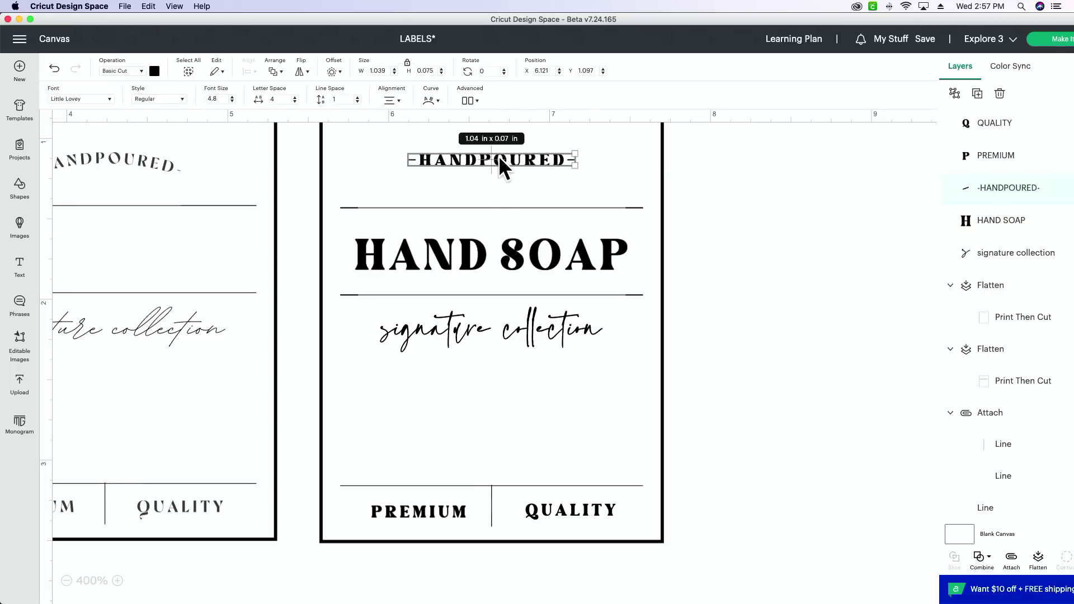
pyautogui.click(513, 327)
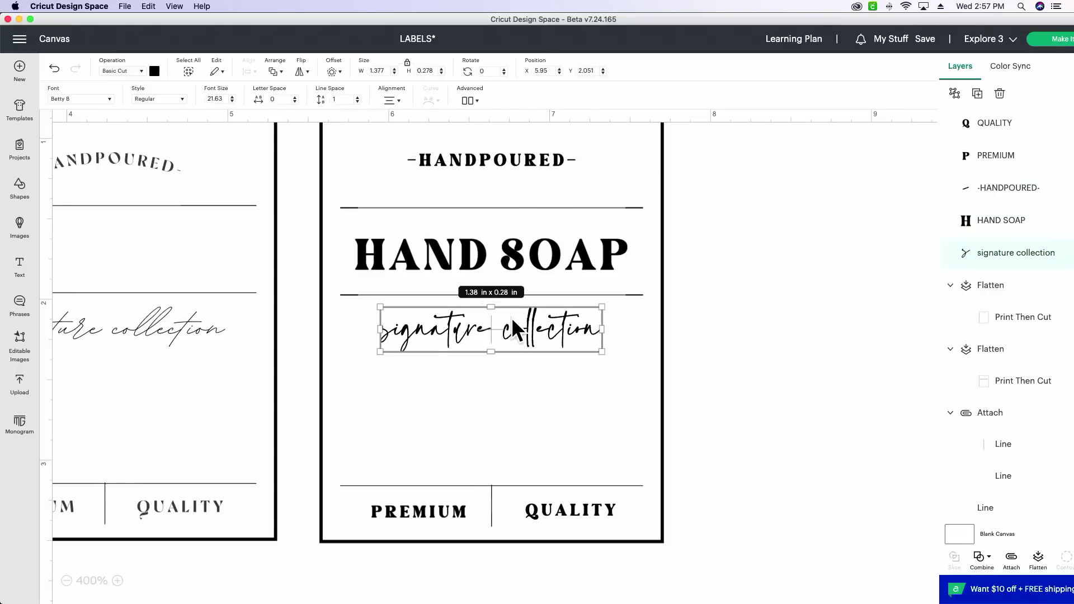
pyautogui.click(482, 161)
pyautogui.press('super+z')
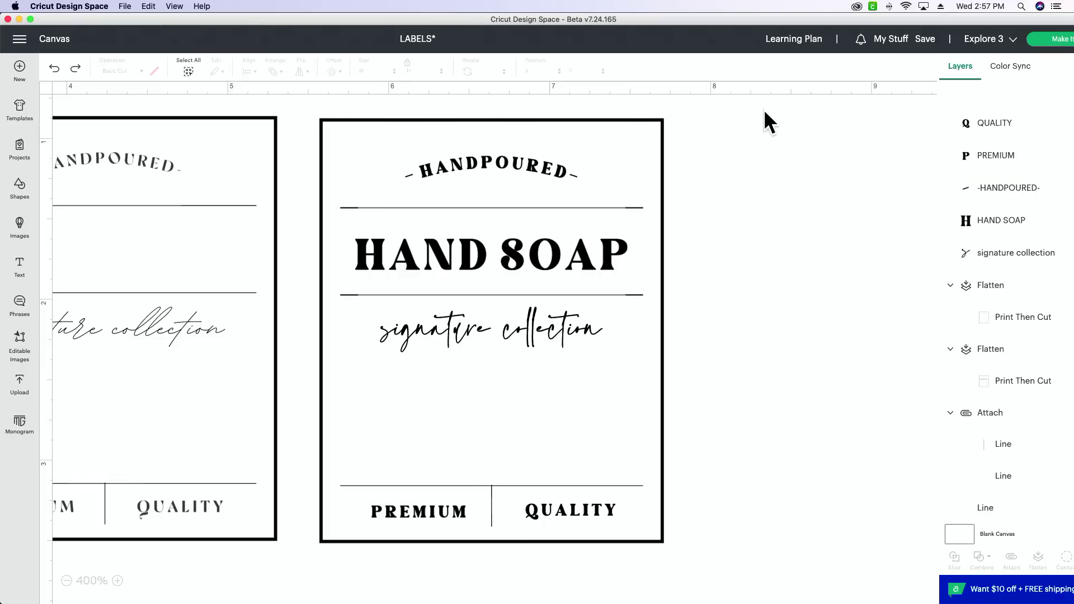
# Flatten all elements of the HAND SOAP label into one Print Then Cut layer and move the label about 0.9 in to the right.
pyautogui.moveTo(747, 110); pyautogui.dragTo(338, 572)
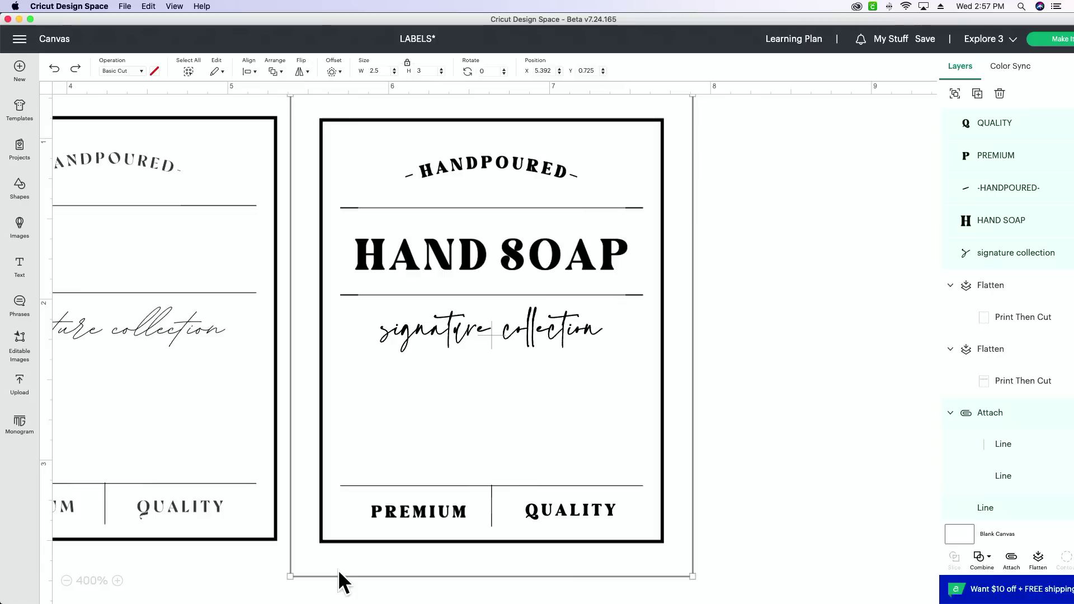
pyautogui.click(1038, 558)
pyautogui.moveTo(582, 411); pyautogui.dragTo(747, 431)
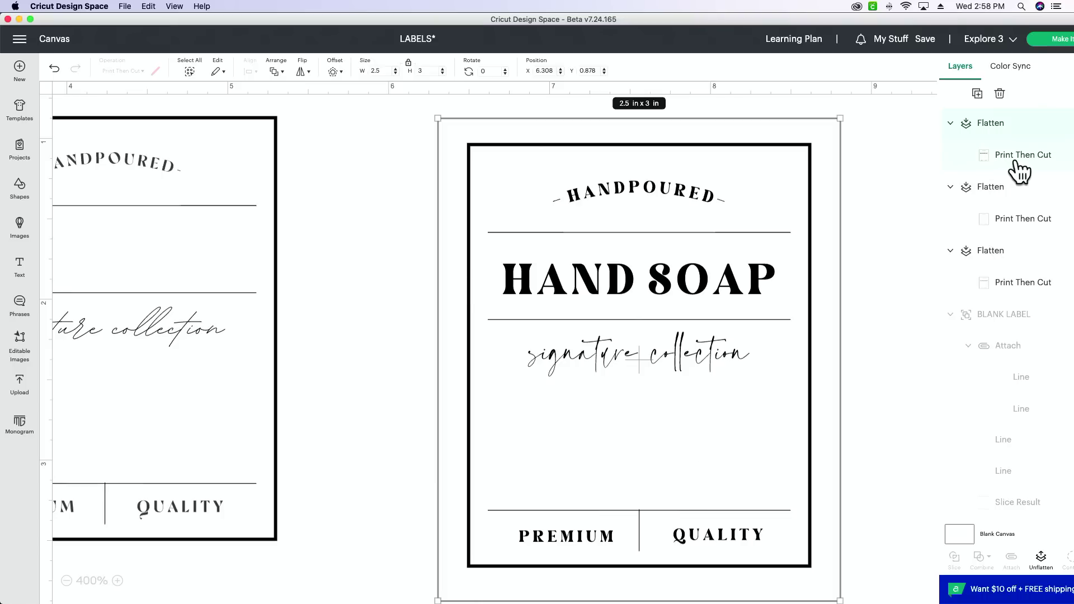
# Add a new text object to the canvas near the -HANDPOURED- label that has no product name.
pyautogui.hscroll(-5, 613, 442)
pyautogui.hscroll(-2, 614, 443)
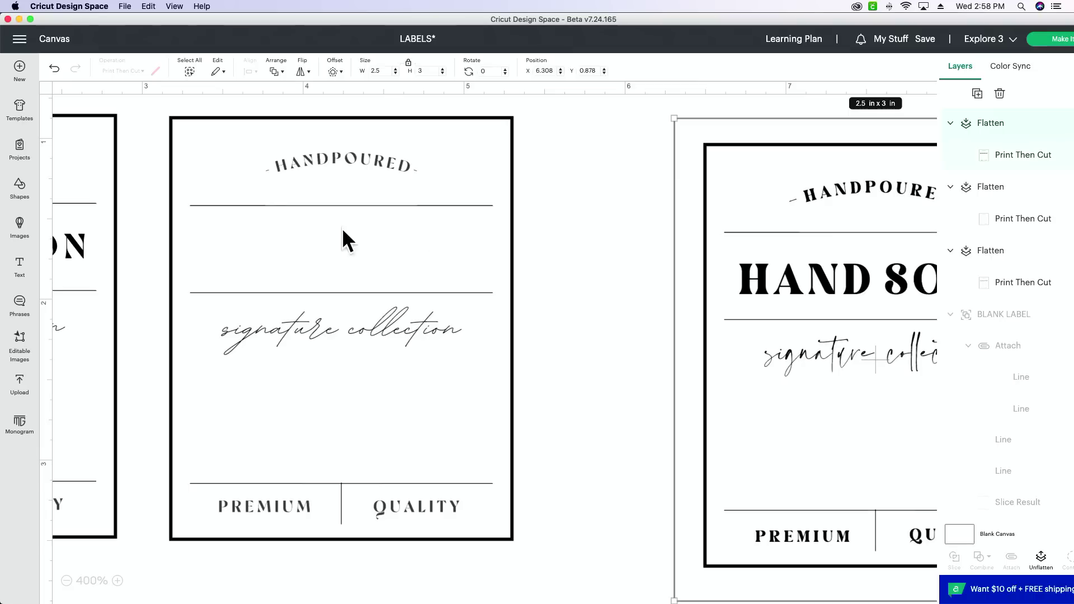
pyautogui.click(19, 267)
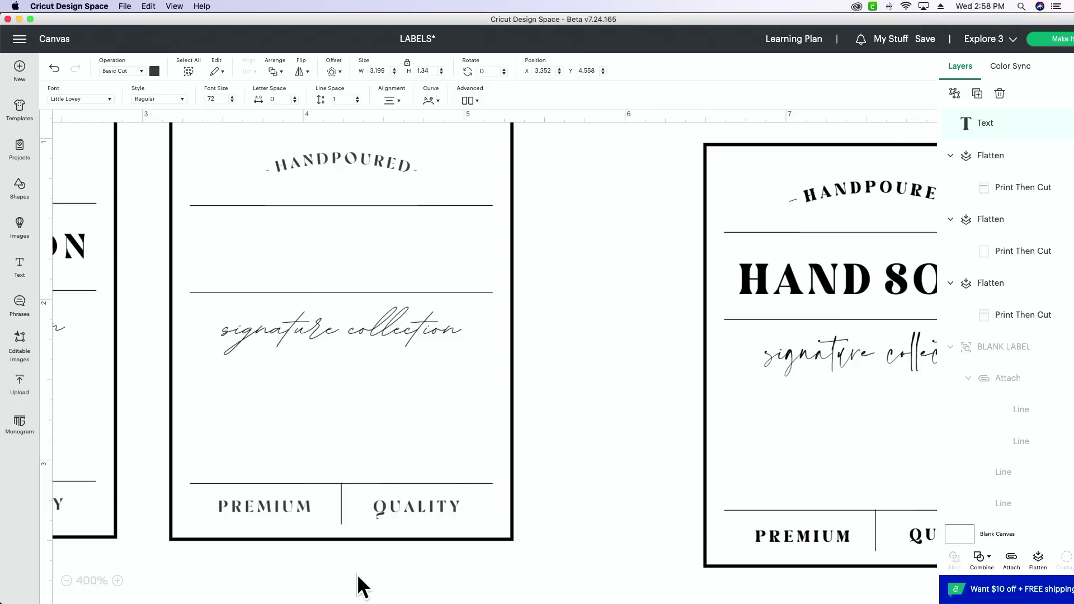
pyautogui.hscroll(-10, 250, 394)
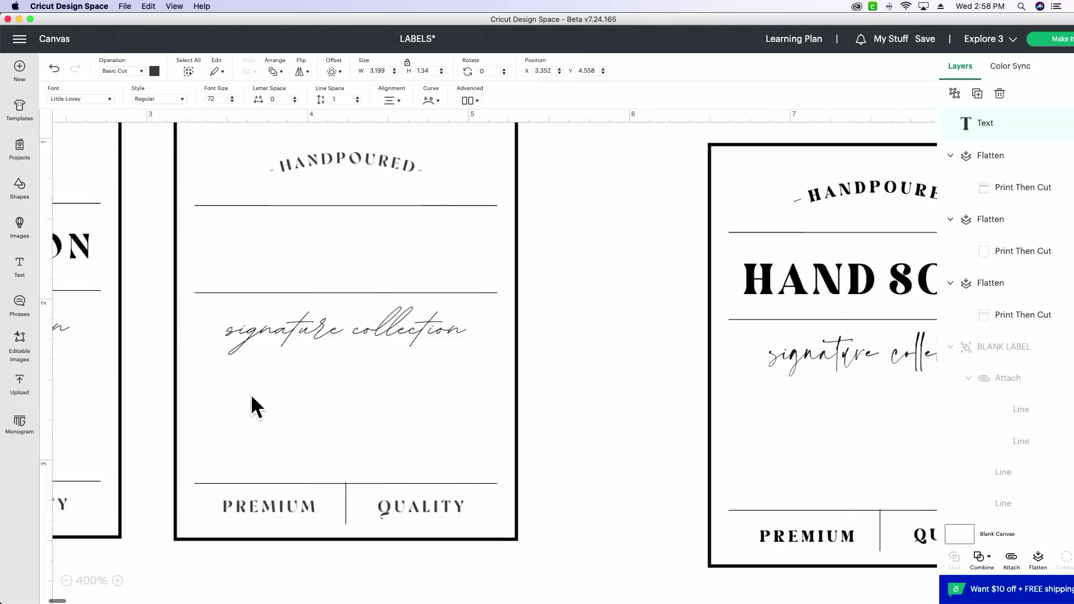
# Move the HAND LOTION label away from the neighbouring -HANDPOURED- label and select the whole label.
pyautogui.click(416, 406)
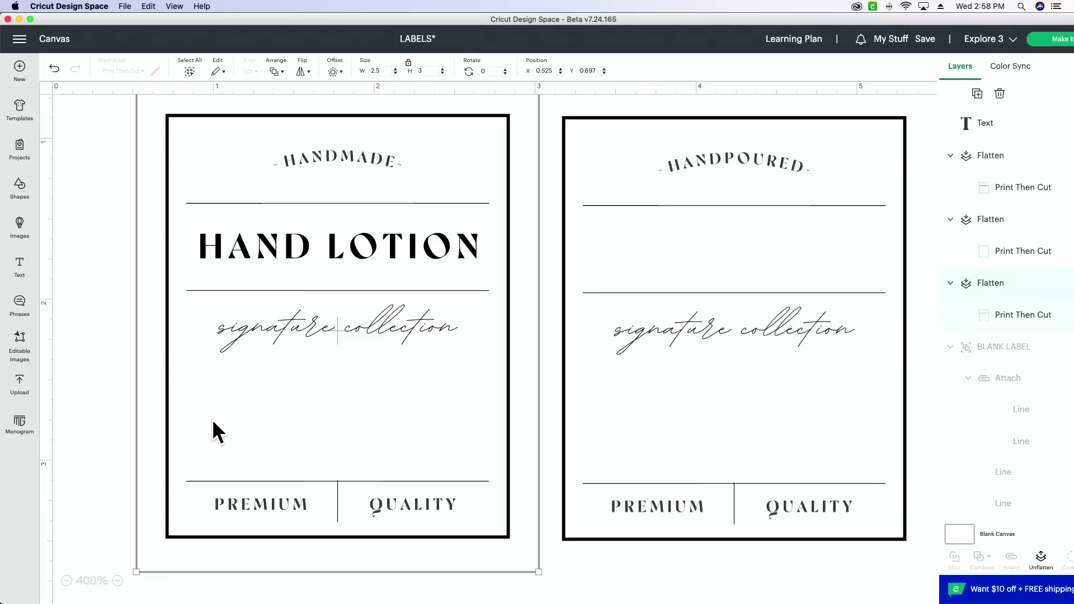
pyautogui.moveTo(242, 420); pyautogui.dragTo(173, 438)
pyautogui.click(508, 146)
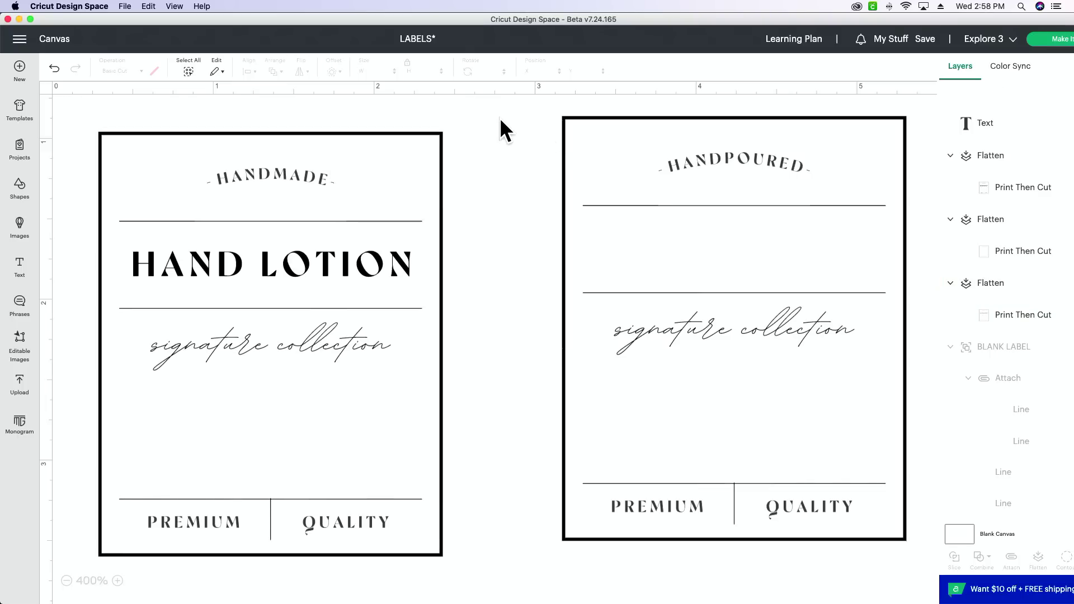
pyautogui.moveTo(499, 118); pyautogui.dragTo(122, 584)
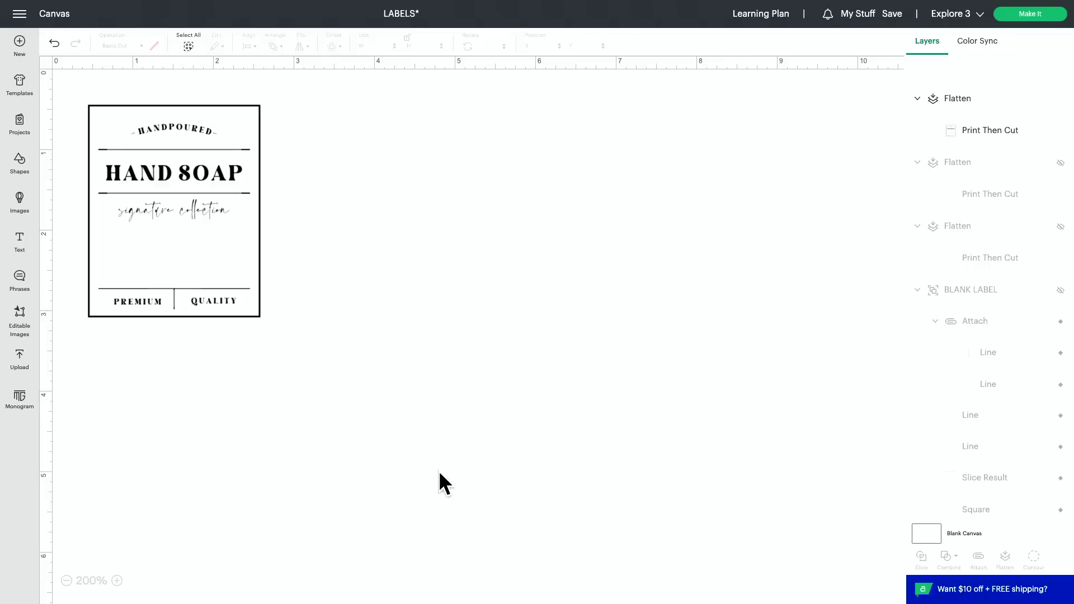
# Start making the flattened HAND SOAP label and continue from the mat preview to the printing stage.
pyautogui.scroll(-1, 439, 471)
pyautogui.click(206, 274)
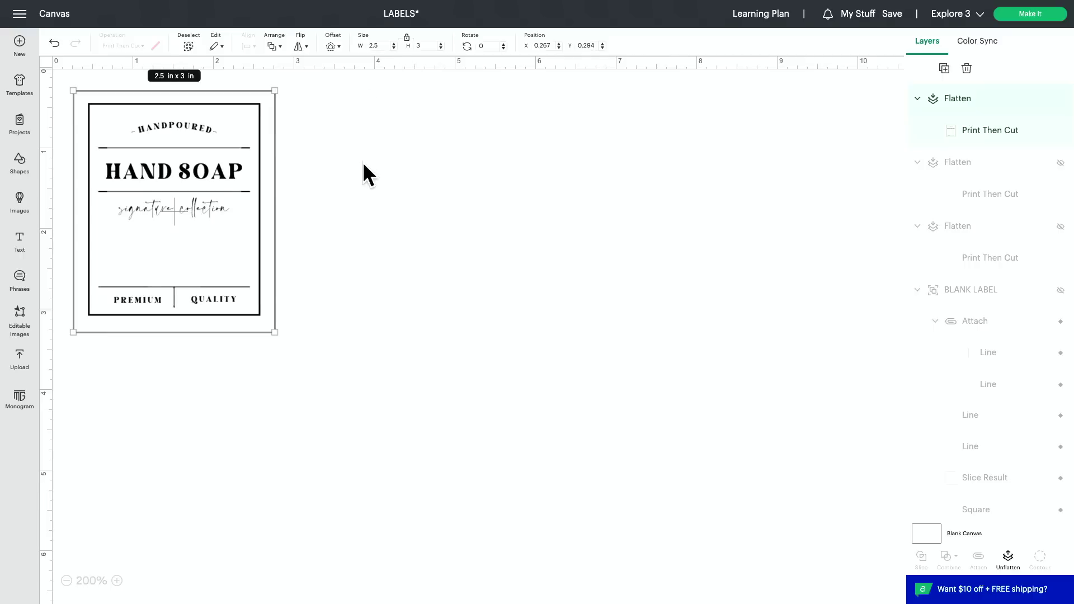
pyautogui.scroll(-1, 362, 162)
pyautogui.click(1019, 17)
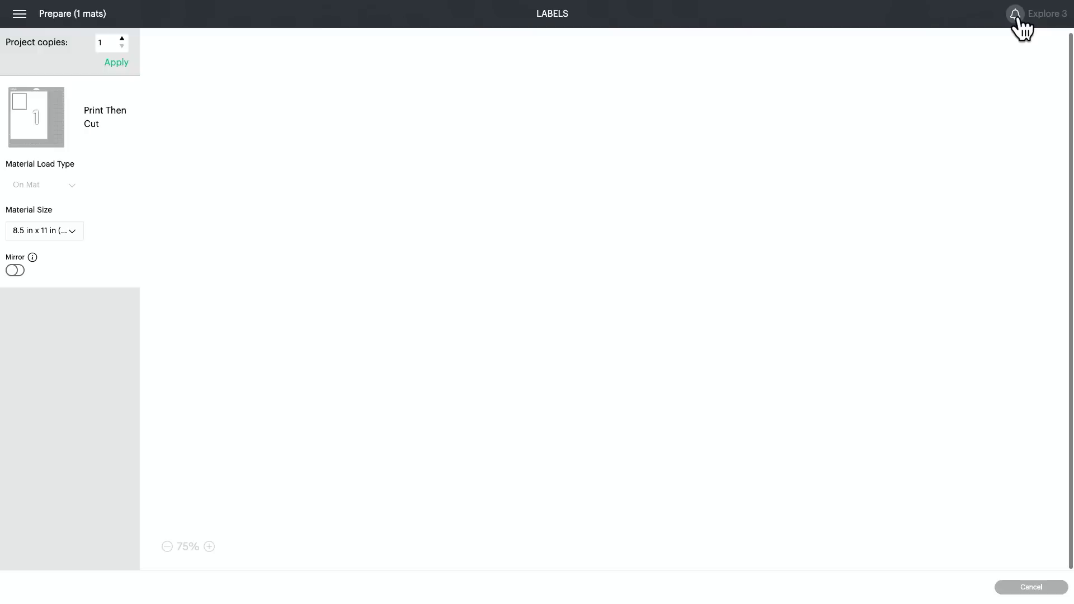
pyautogui.click(1026, 585)
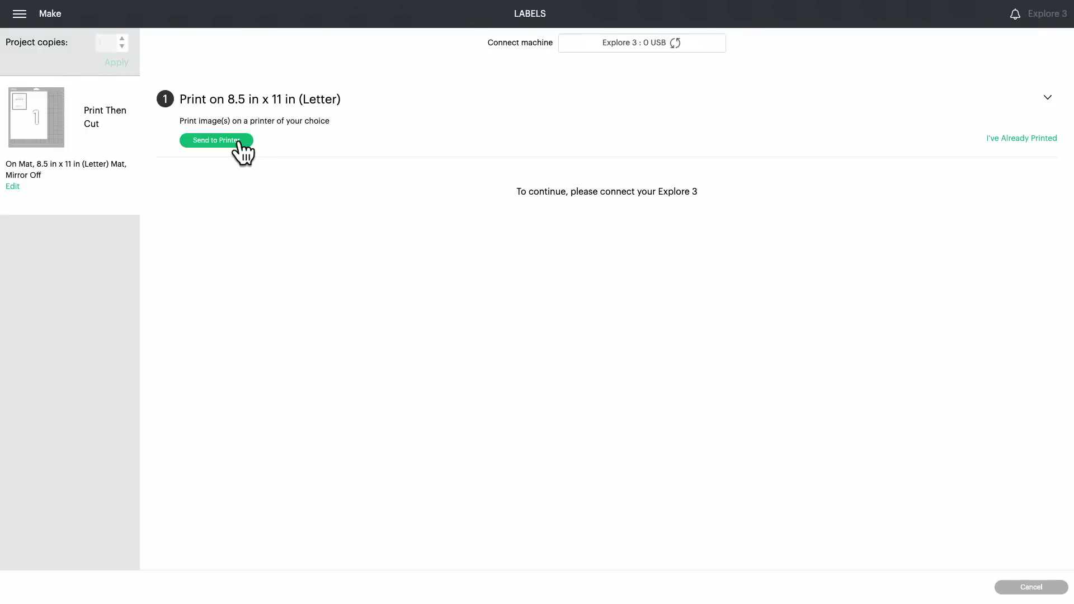
# Open the print setup for the label, turn Add Bleed off and turn Use System Dialog on.
pyautogui.click(240, 139)
pyautogui.click(720, 174)
pyautogui.click(720, 199)
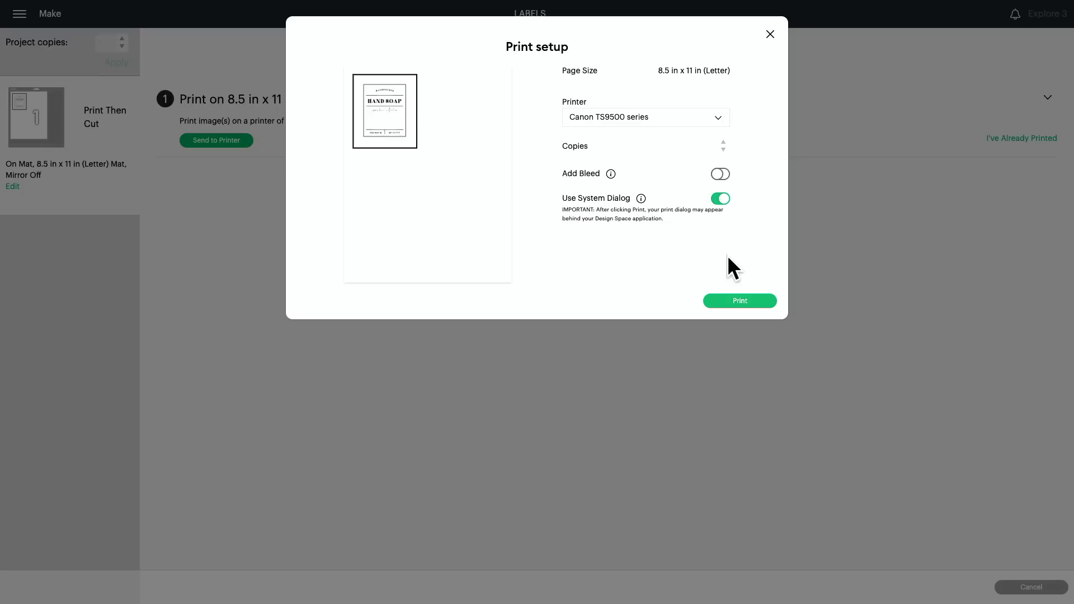
# Print the label through the system print dialog with the Rear Tray as paper feed and the quality set to Best.
pyautogui.click(733, 302)
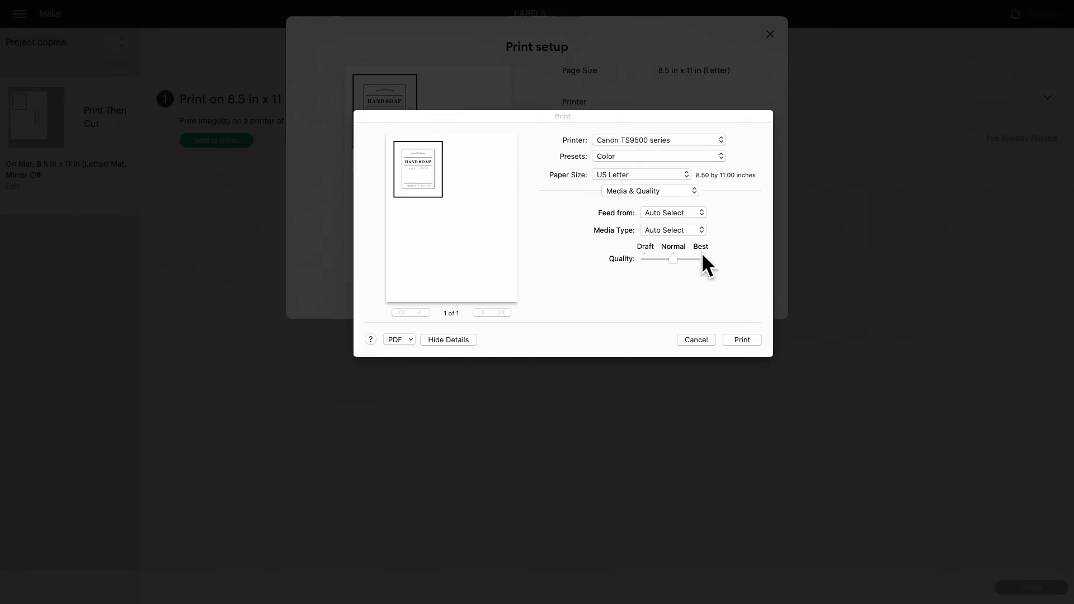
pyautogui.click(661, 211)
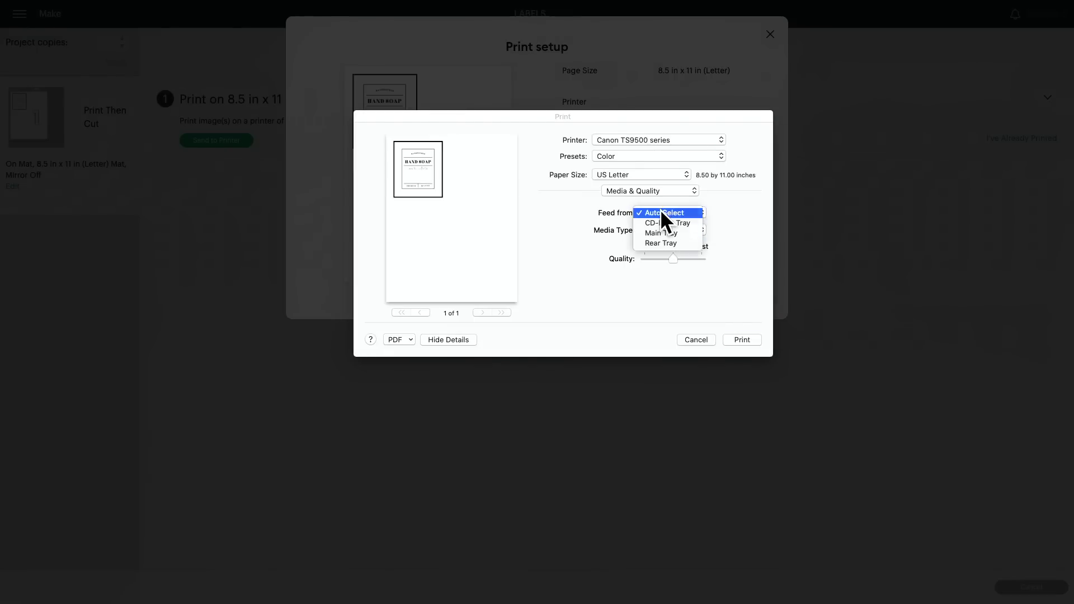
pyautogui.click(666, 243)
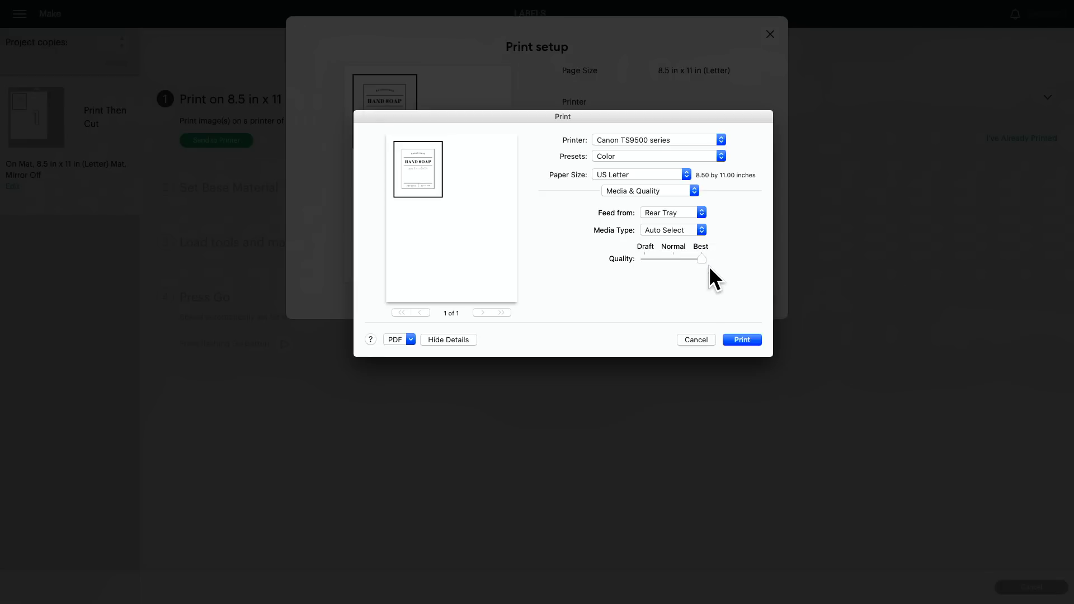
pyautogui.click(741, 340)
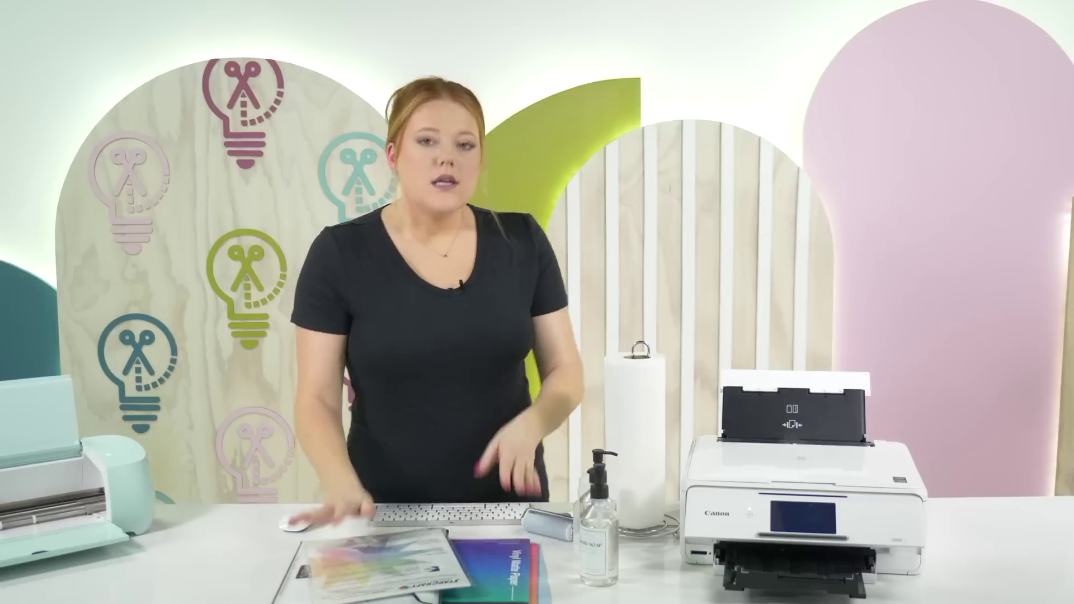